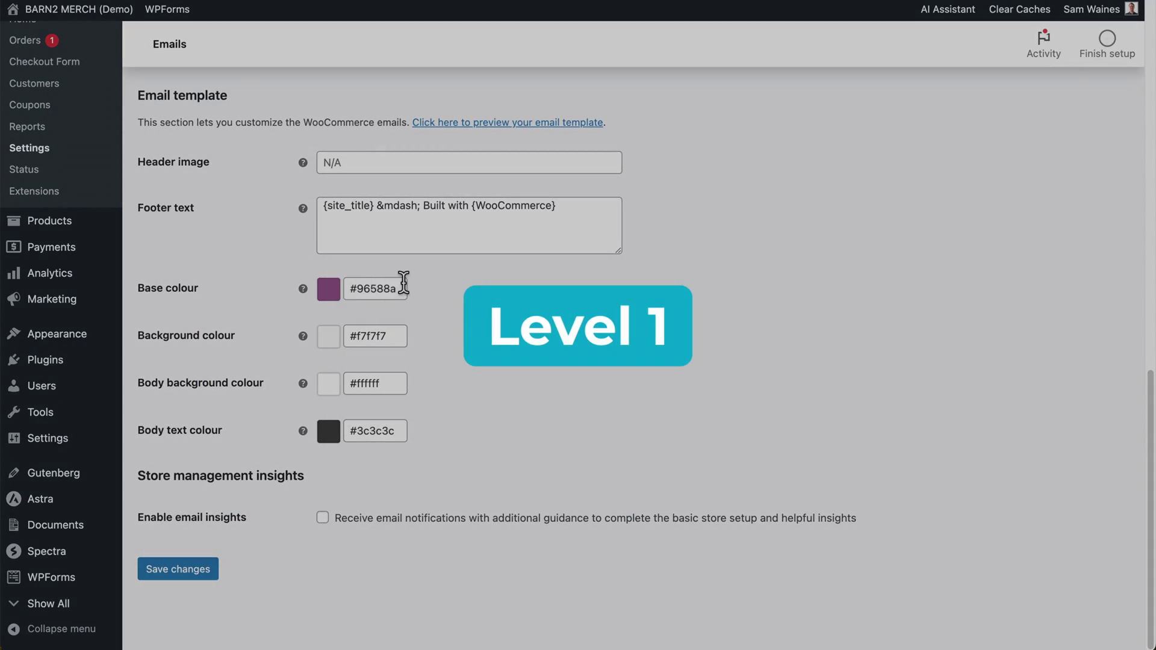
- Copy the sampled hex #2797a9 and browse Decorator's prebuilt email templates
left_click(942, 1)
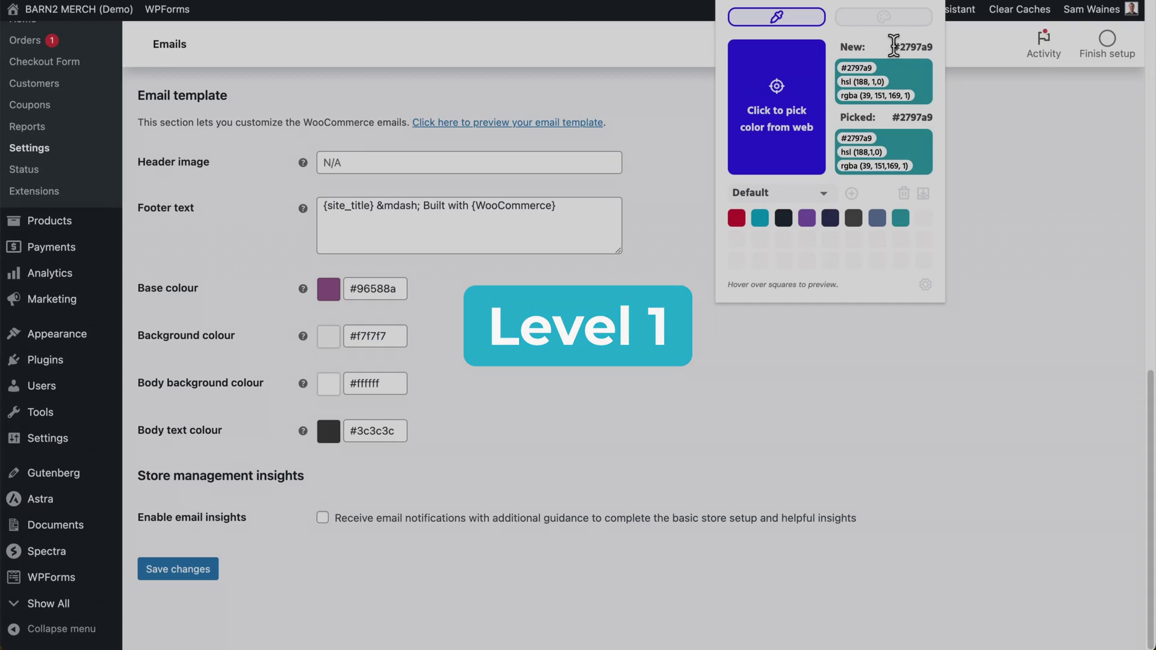
double_click(913, 47)
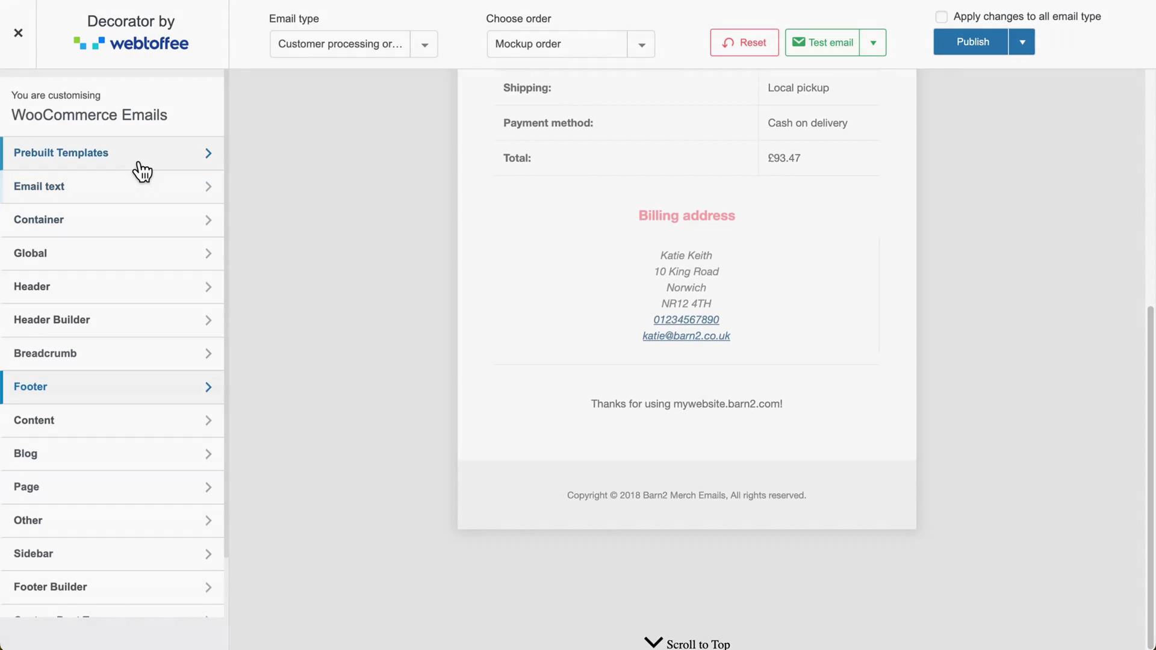
left_click(139, 164)
scroll(138, 162, "down", 5)
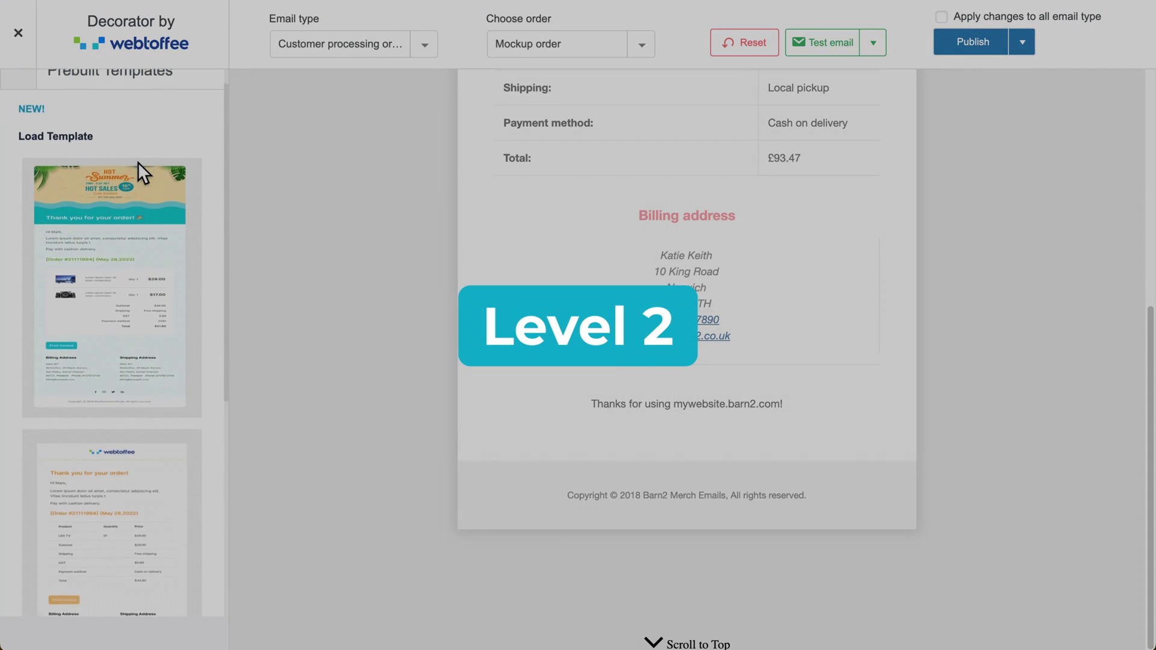
scroll(138, 161, "down", 5)
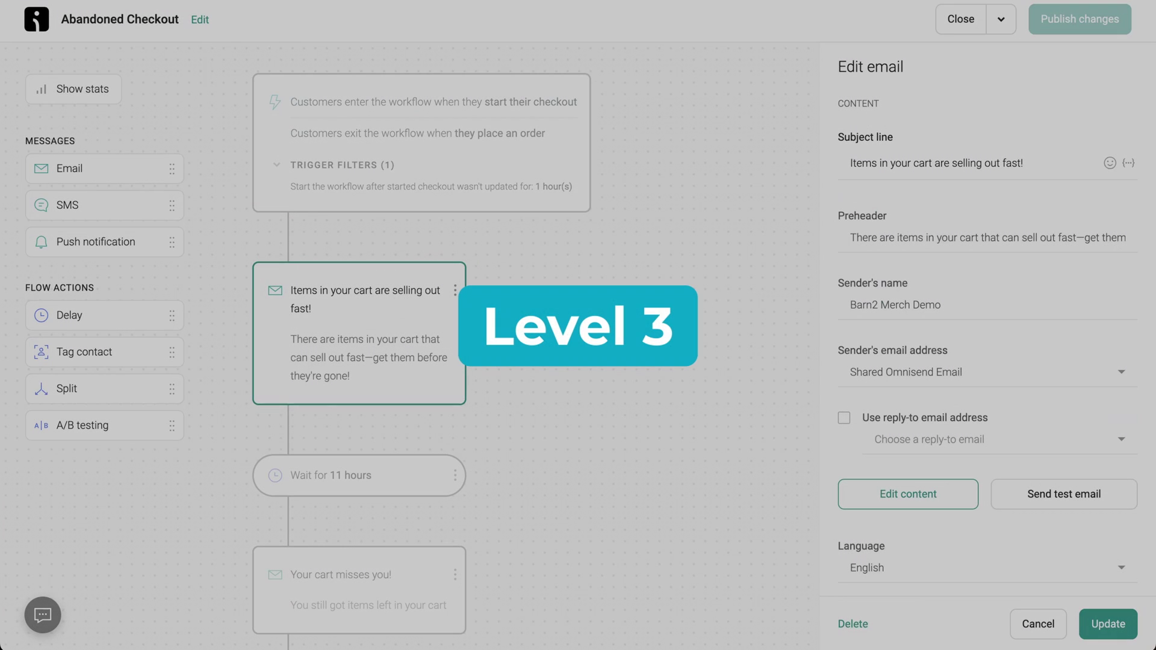
- Review the 11-hour wait and 'Your cart misses you' email, then start the workflows with SMS added
scroll(360, 337, "down", 2)
left_click(405, 241)
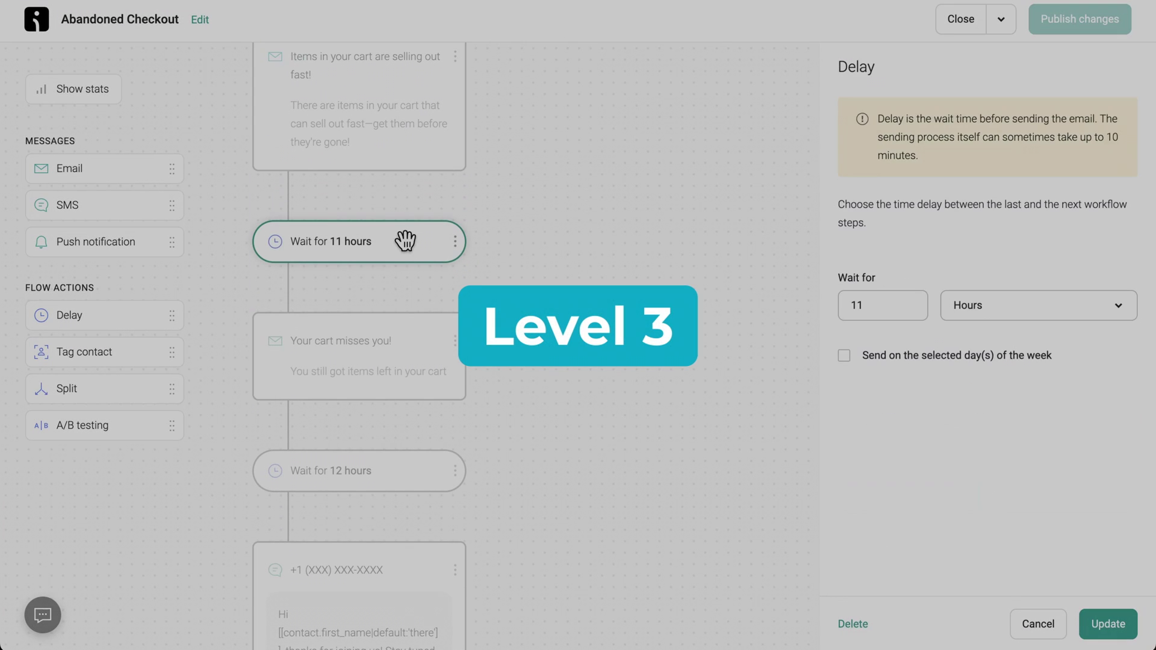
scroll(571, 276, "down", 3)
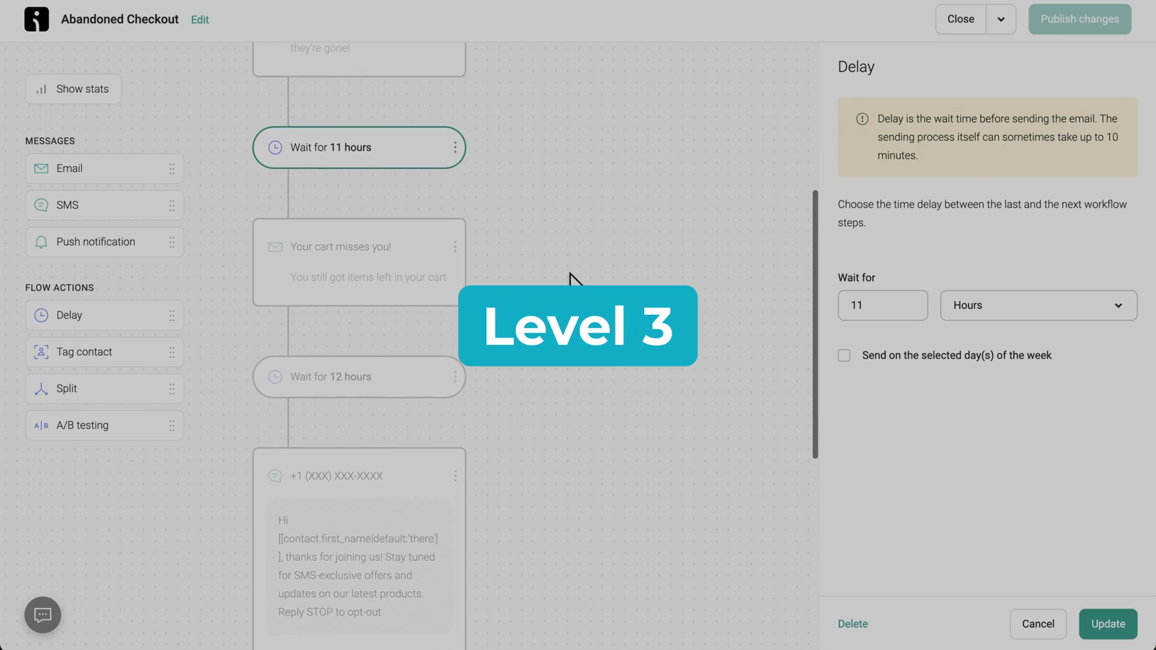
left_click(400, 177)
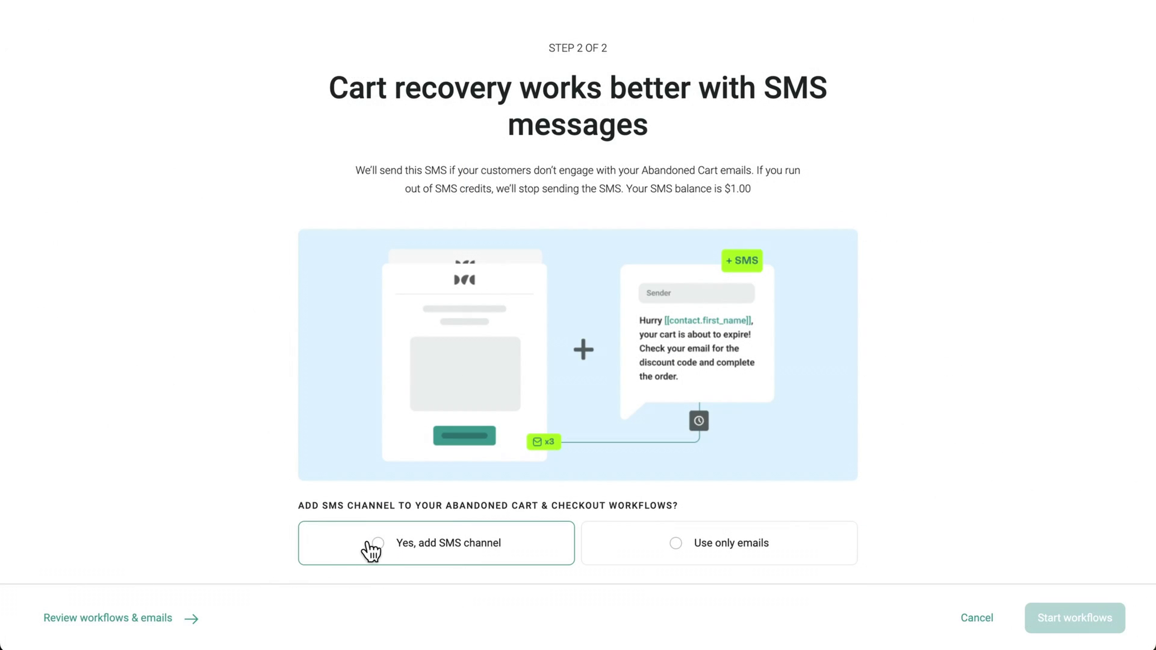
left_click(379, 544)
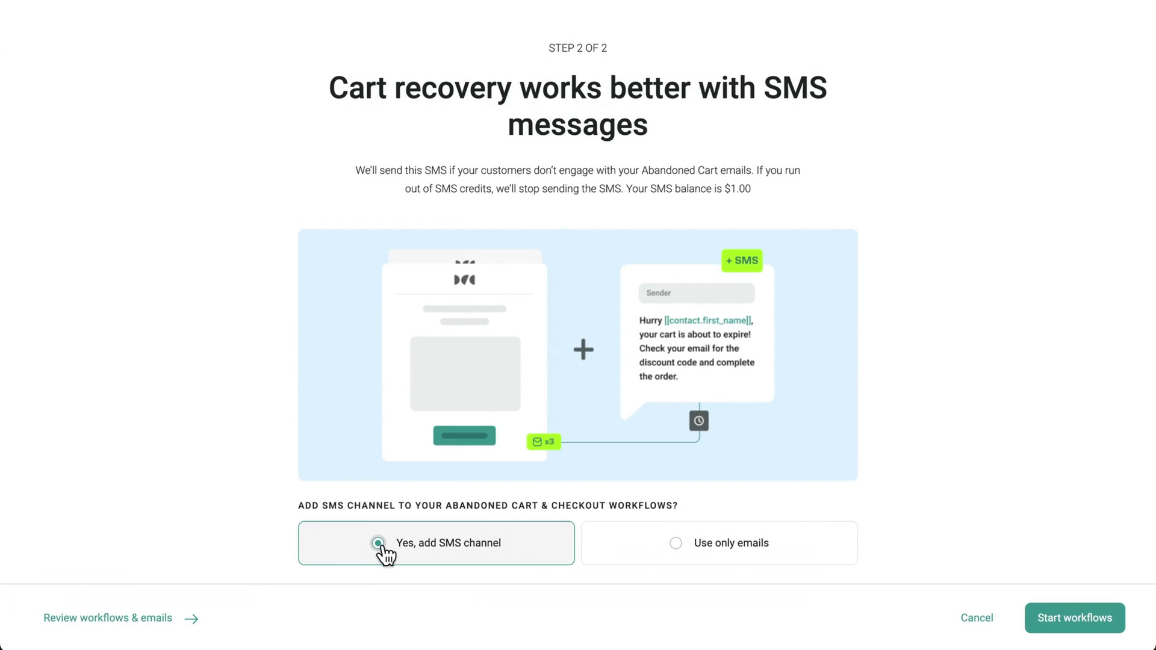
left_click(1064, 620)
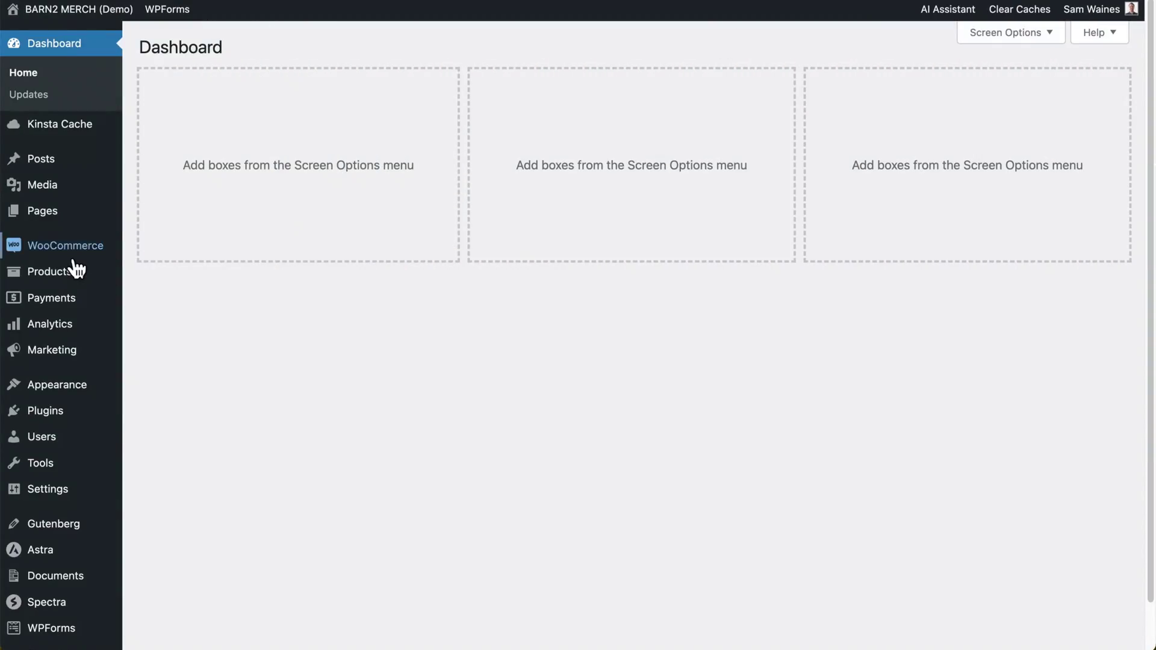
- Go to WooCommerce Settings > Emails and scroll to the email template colour fields
mouse_move(70, 253)
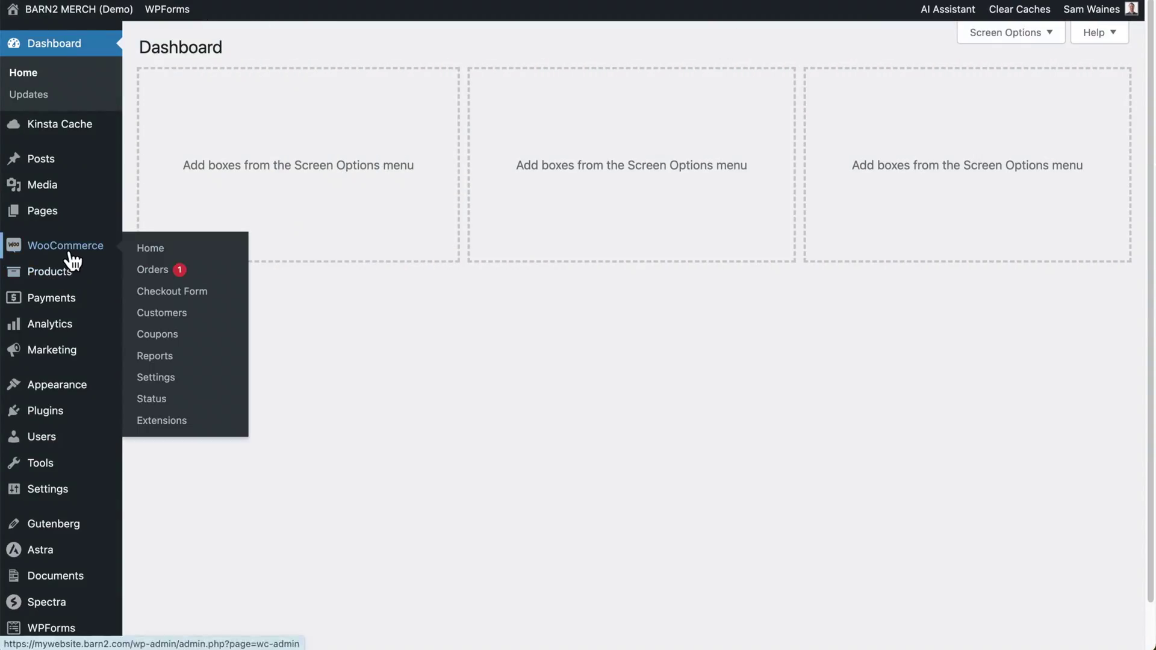
left_click(156, 378)
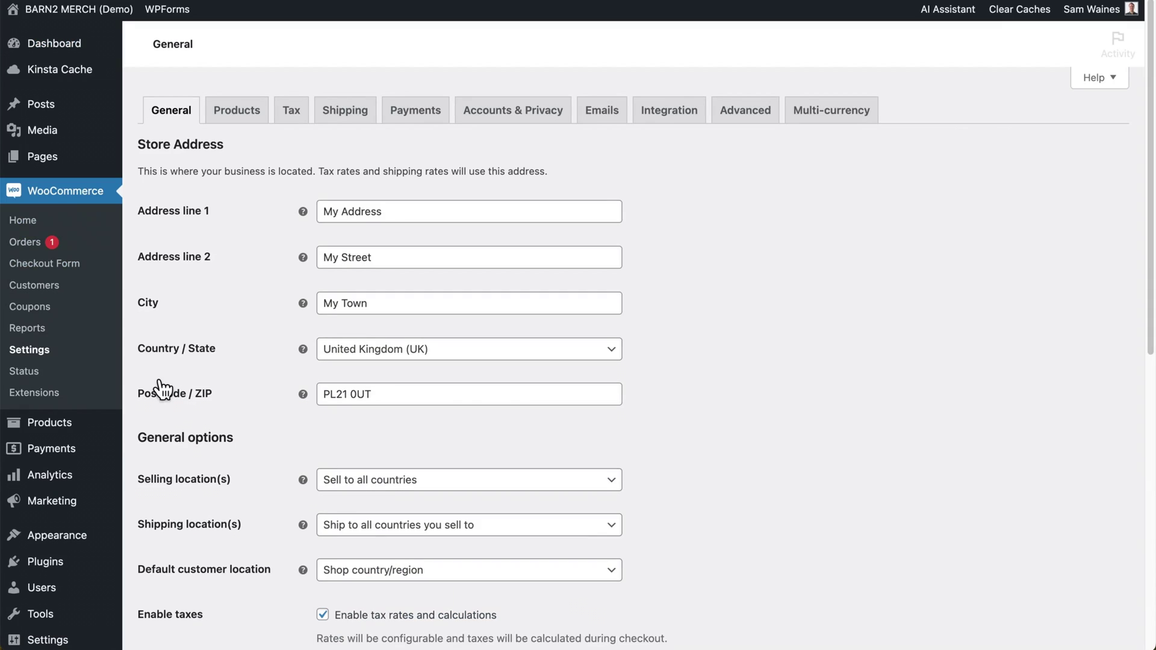
left_click(613, 117)
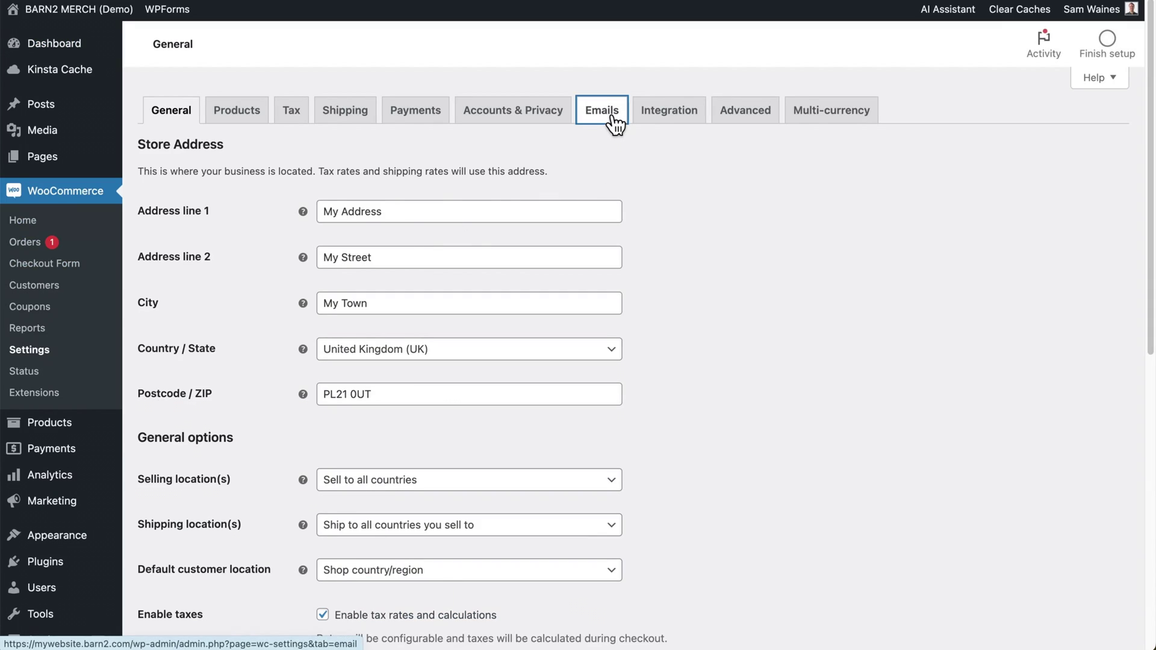
scroll(614, 124, "down", 6)
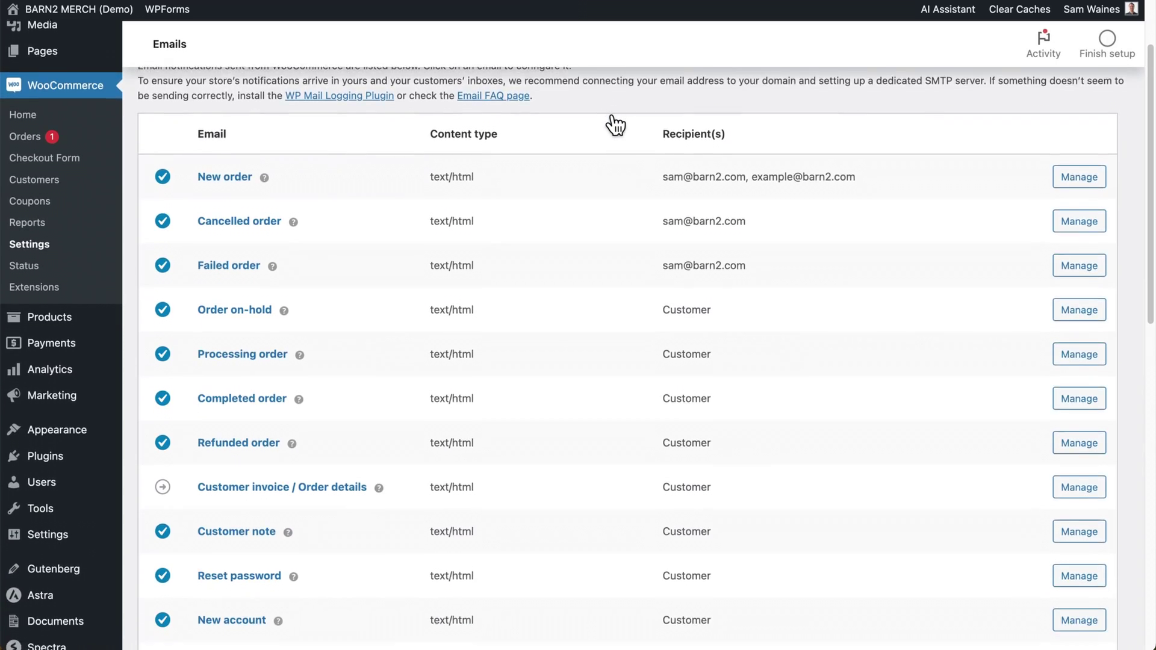
scroll(614, 123, "down", 6)
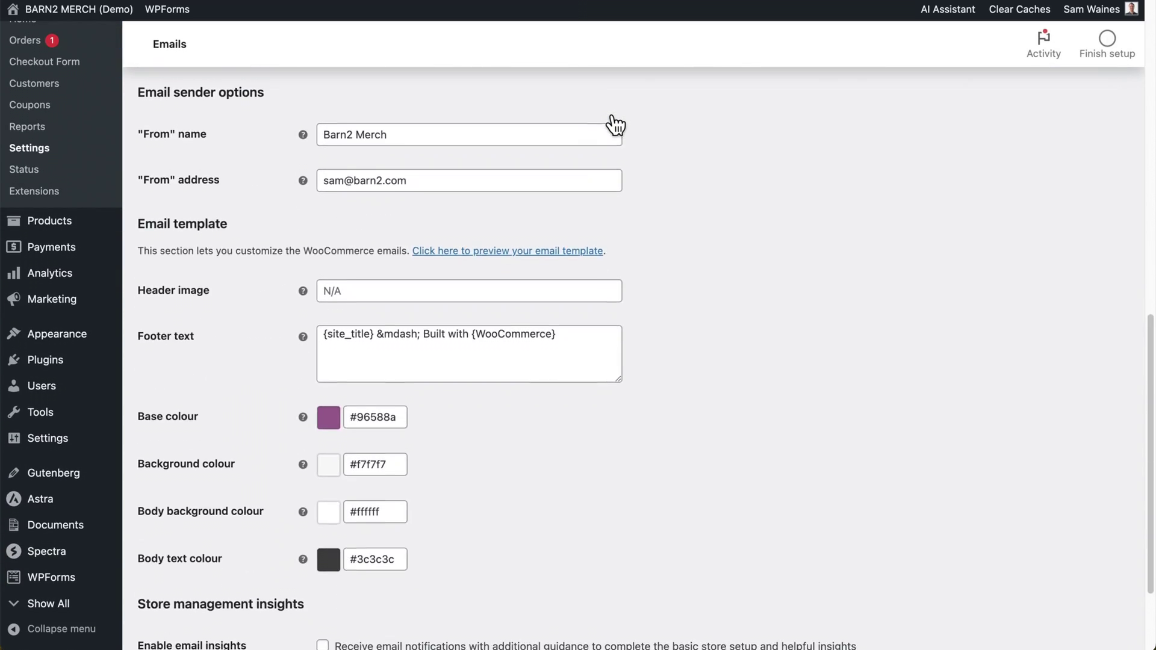
scroll(464, 173, "down", 2)
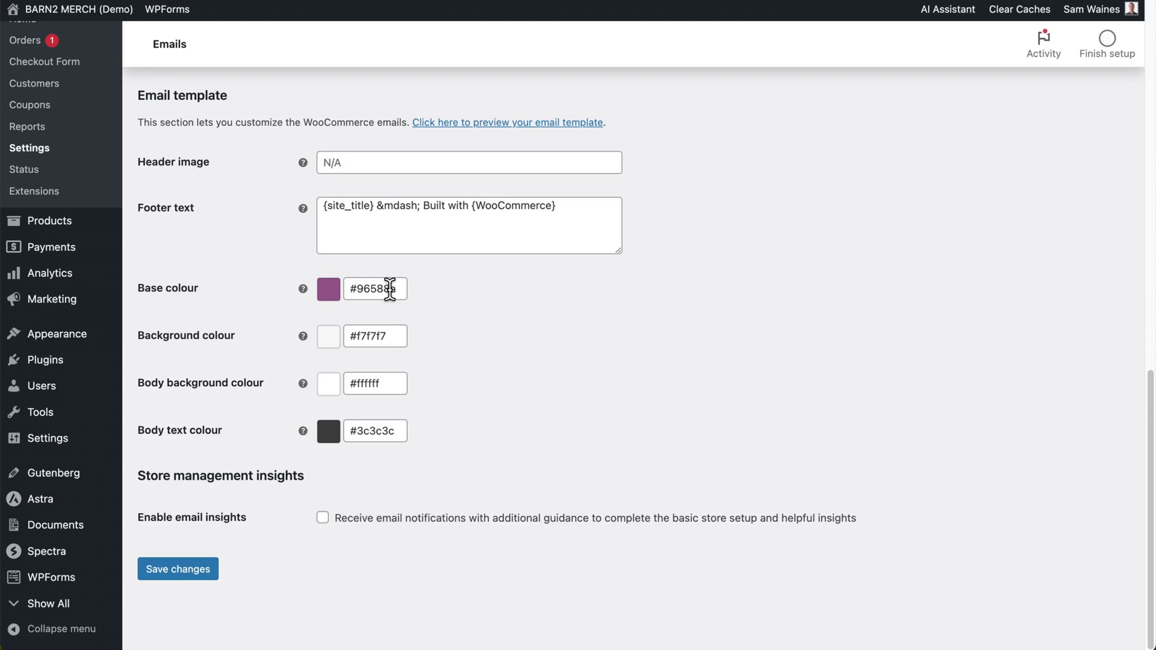
left_click(943, 1)
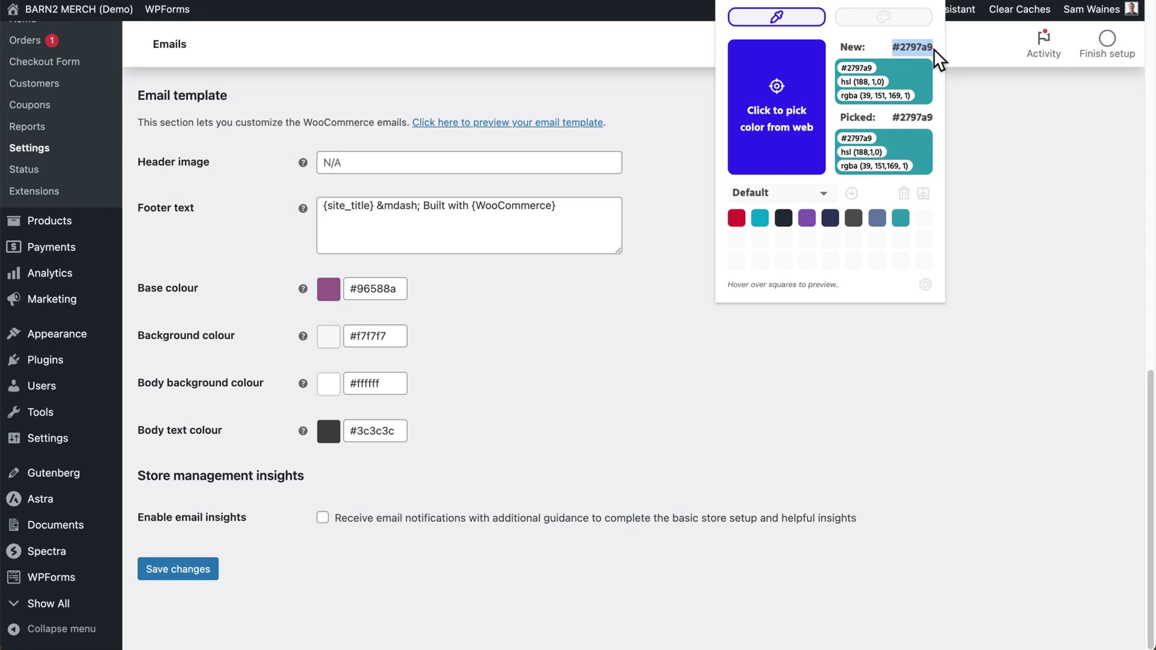
left_click(226, 176)
mouse_move(85, 337)
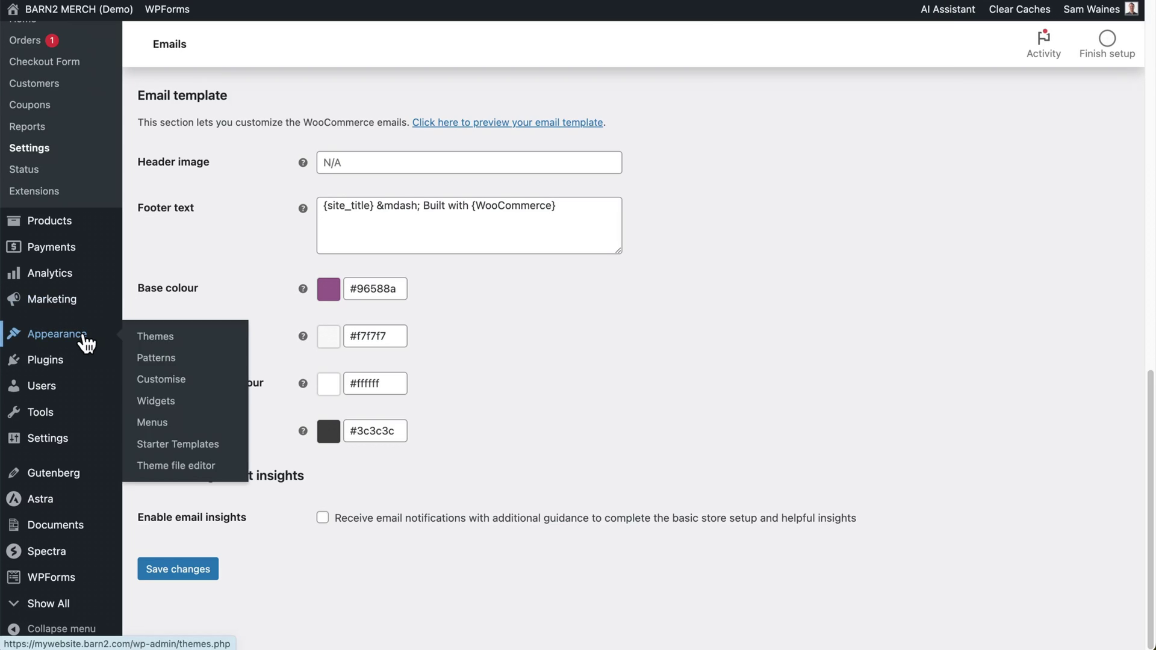
- Copy theme palette Colour 2's hex 2997AA and use it as the email base colour
left_click(161, 380)
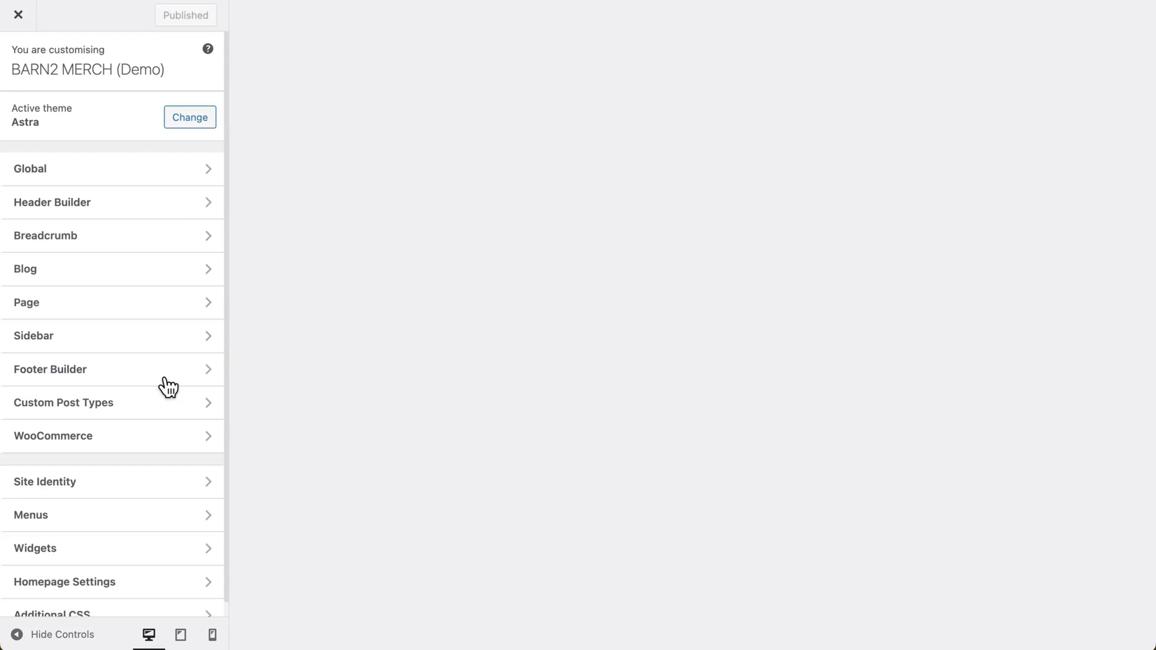
left_click(187, 175)
left_click(192, 151)
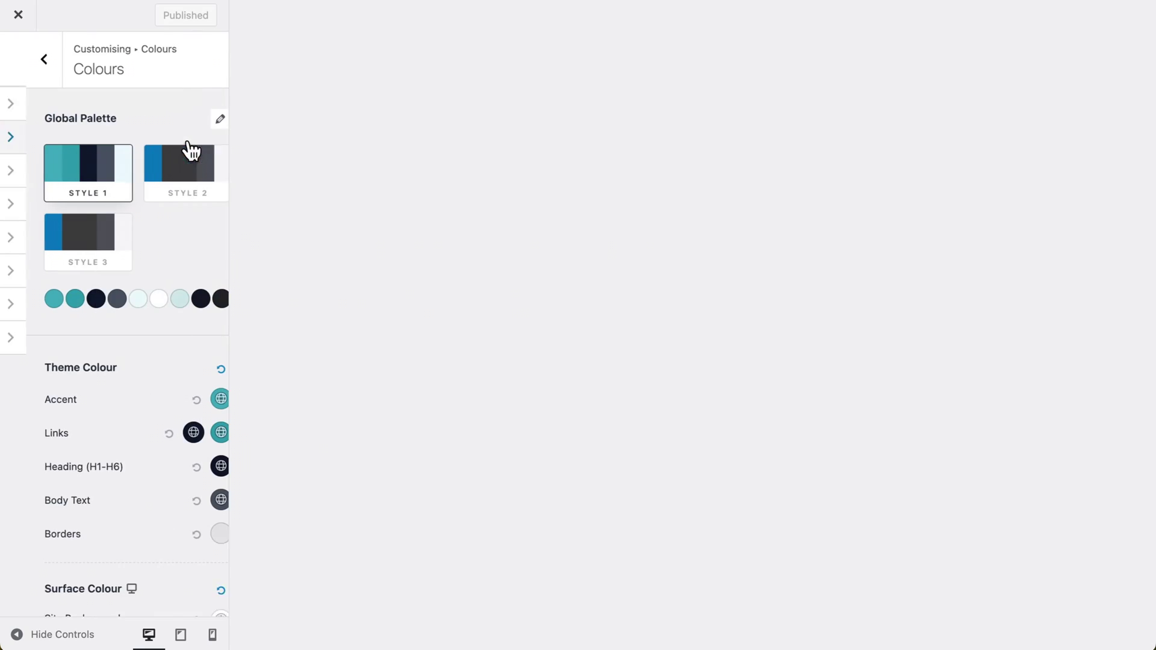
left_click(55, 302)
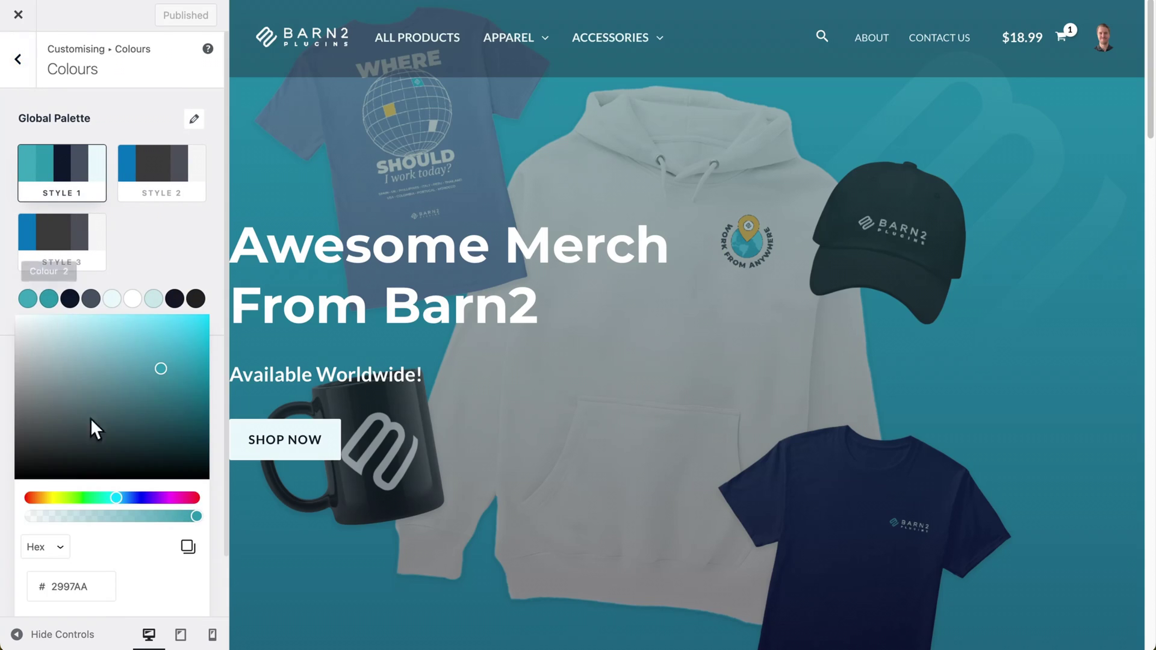
left_click(188, 550)
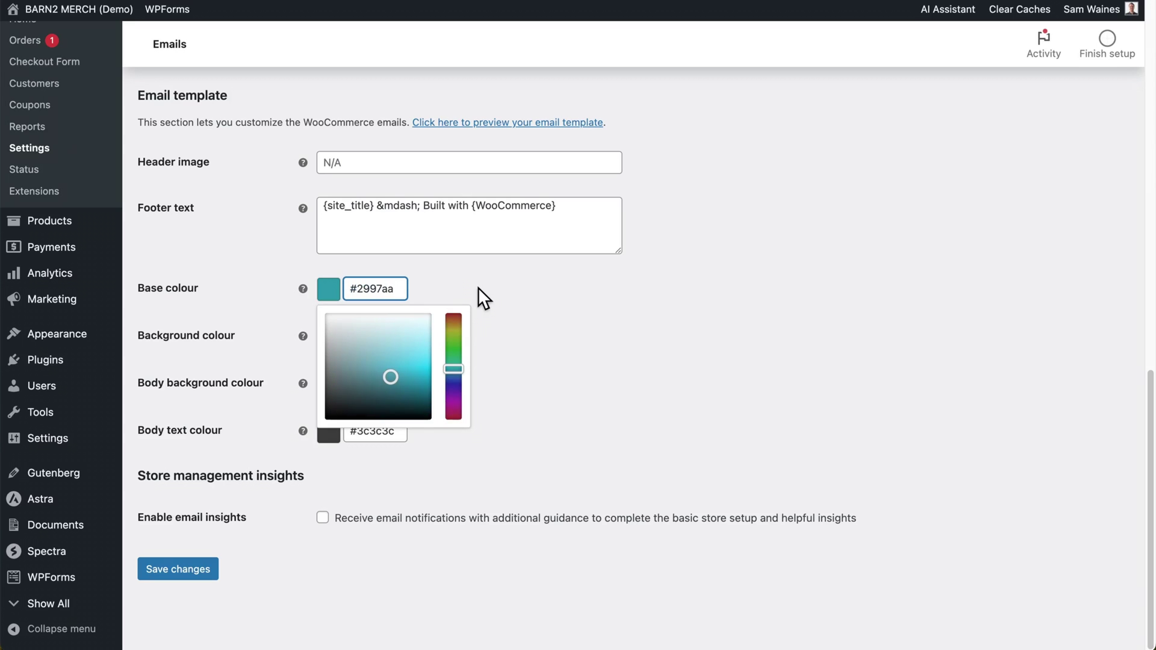
left_click(479, 287)
scroll(611, 223, "up", 3)
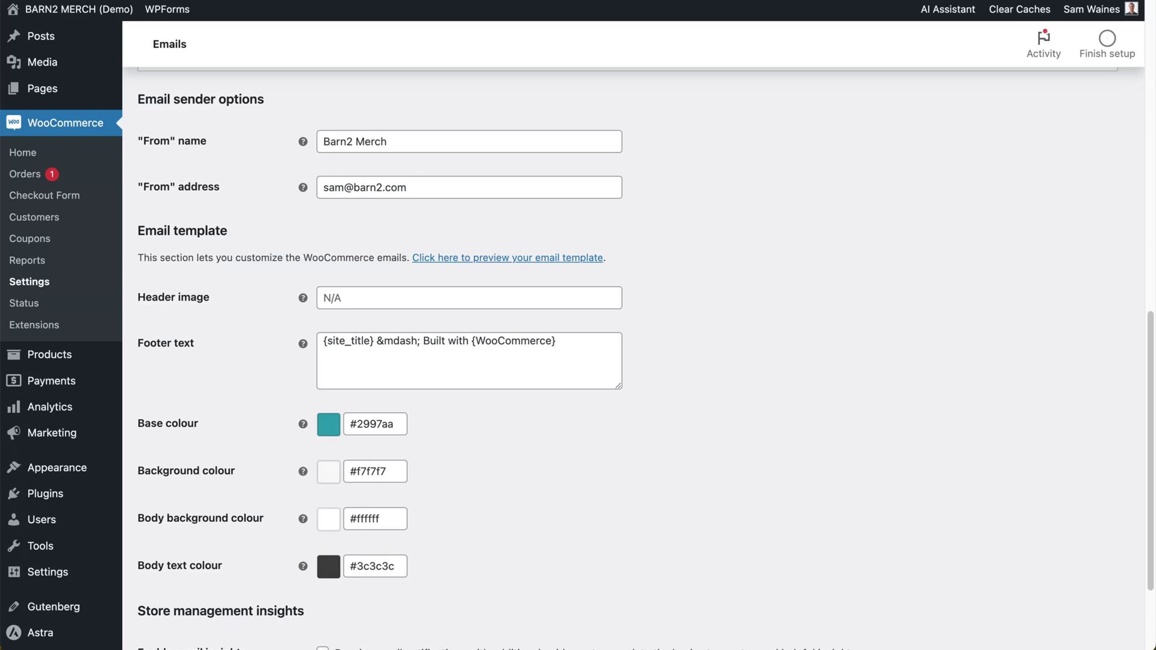
- Fill the email Header image field with the suggested uploaded logo URL
left_click(356, 298)
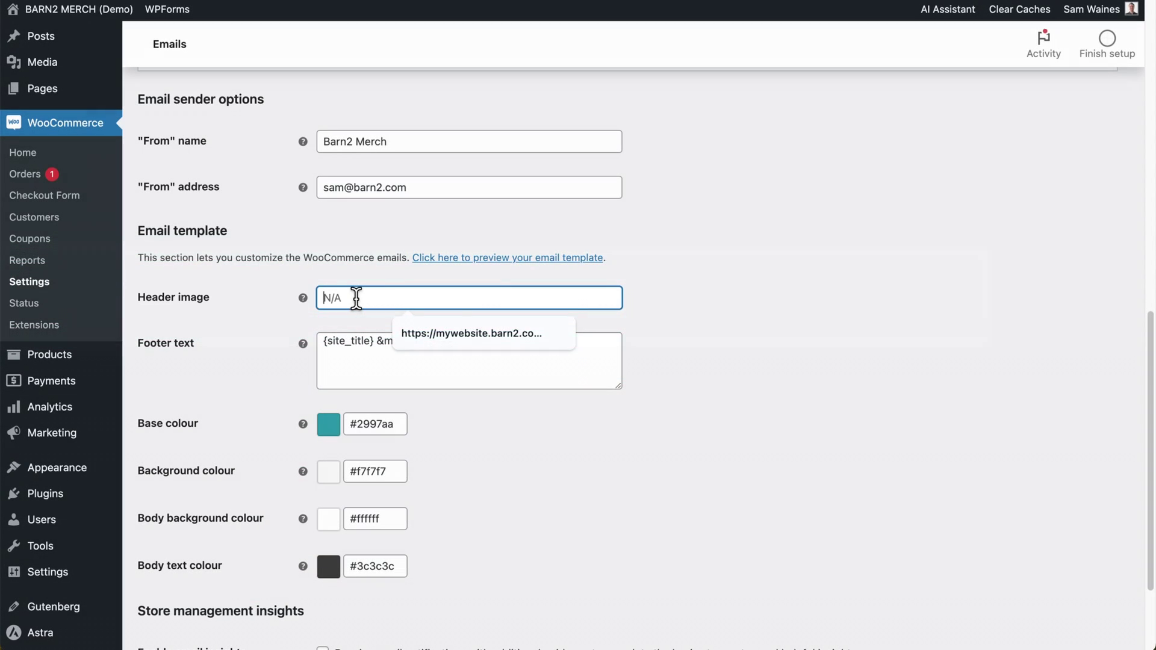
left_click(482, 334)
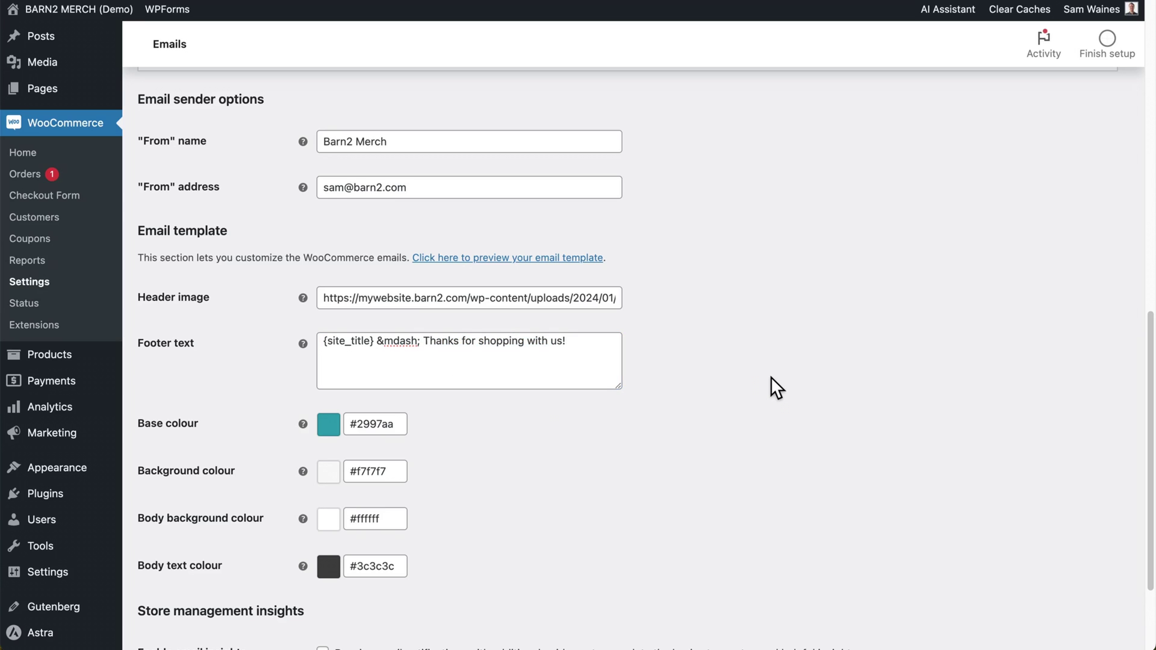
scroll(777, 389, "down", 5)
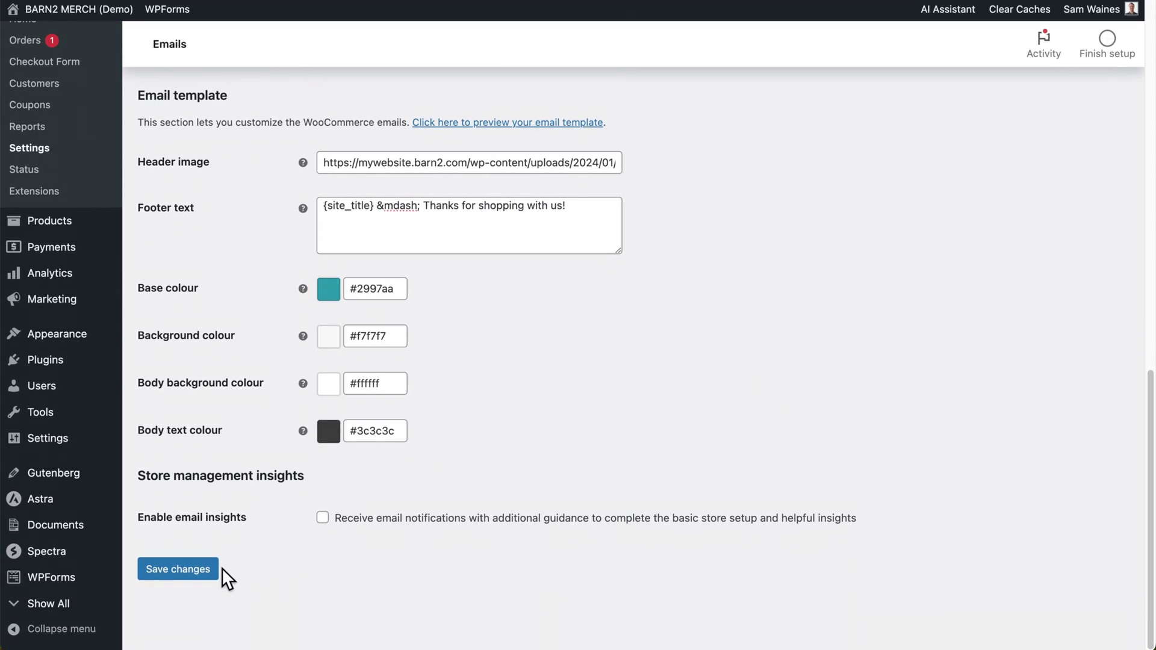
- Preview the HTML email template and scroll through it
scroll(488, 315, "up", 6)
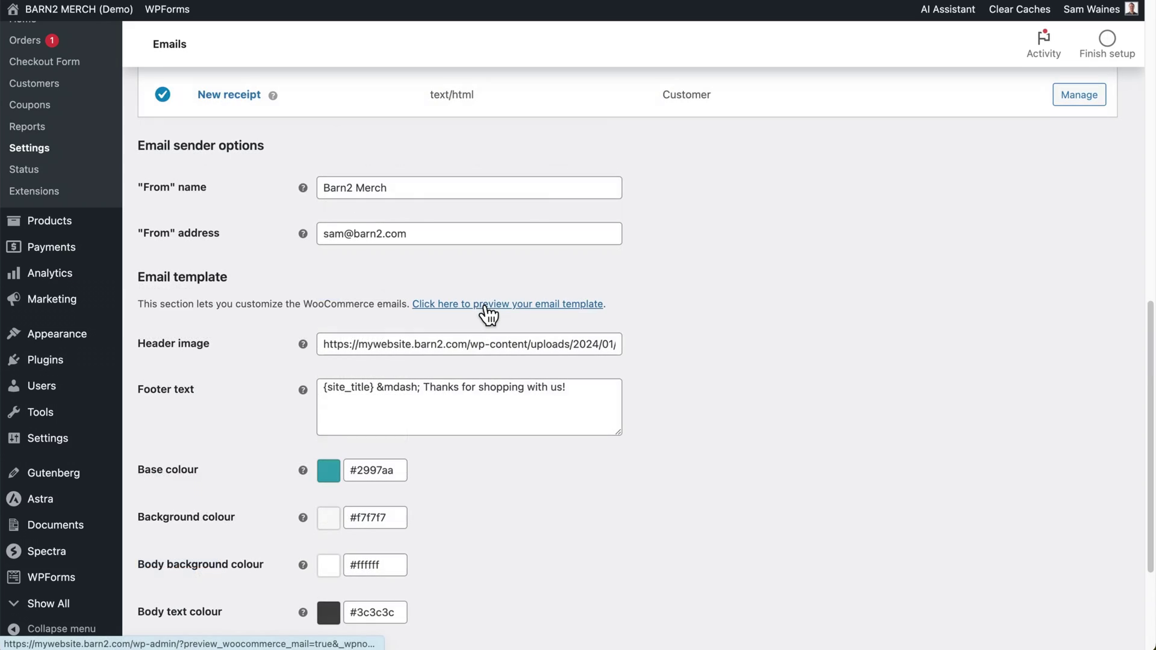
left_click(485, 303)
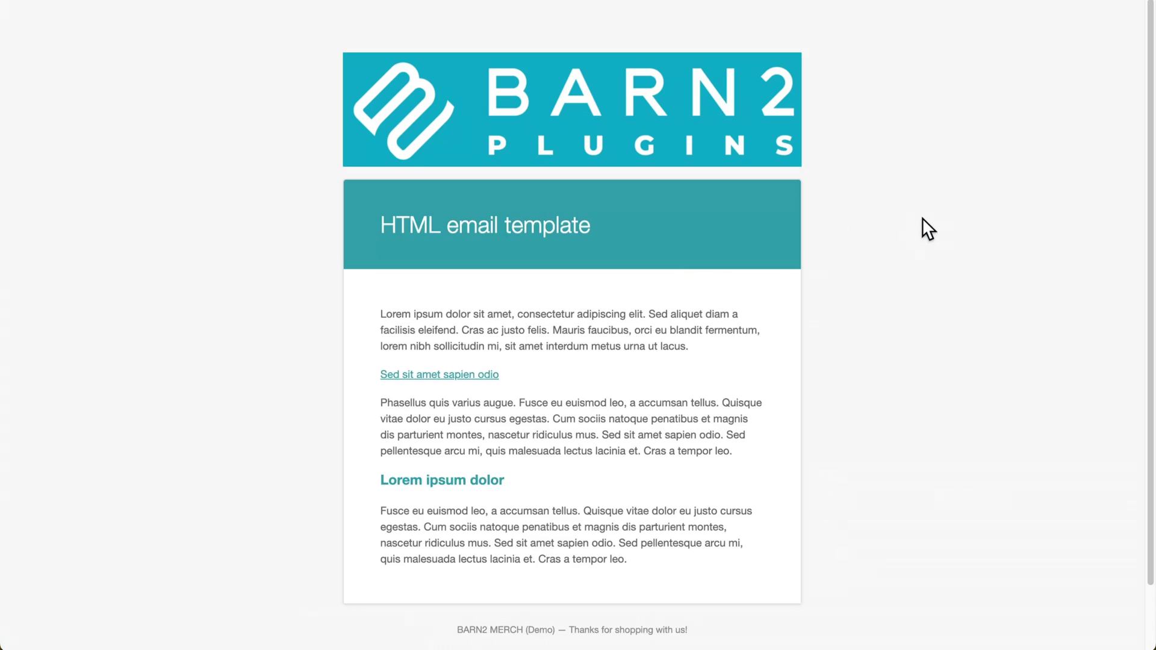
scroll(922, 218, "down", 2)
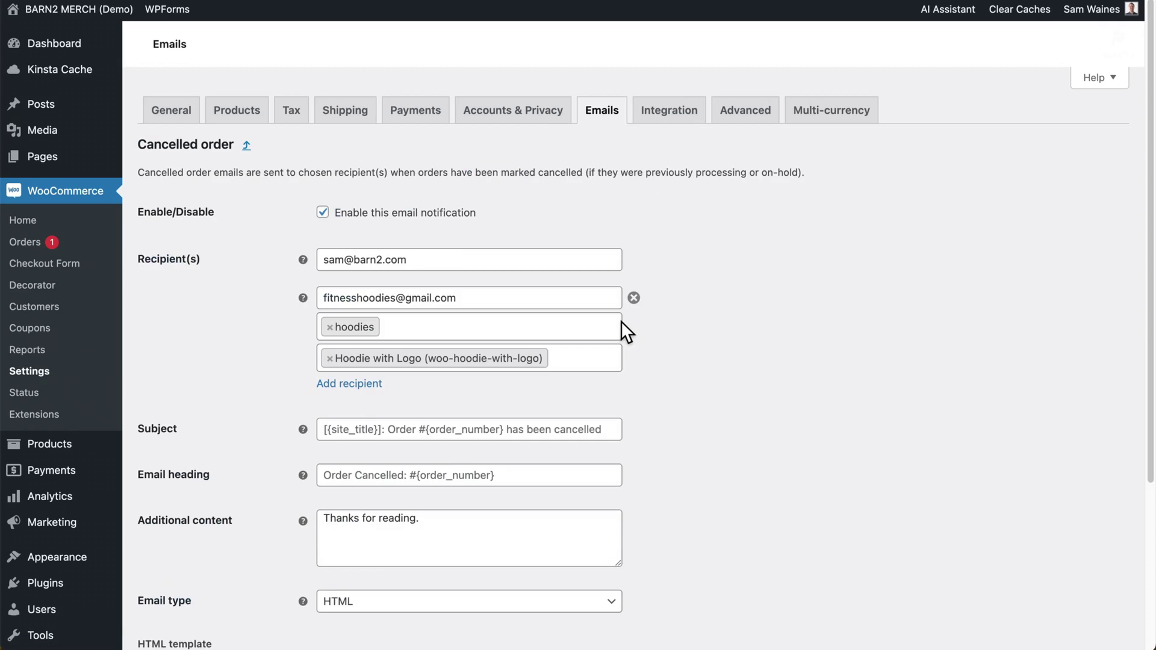
- Add a warehouse email recipient limited to Hoodies & Sweatshirts, and remove hoodies from the first recipient
scroll(620, 320, "down", 2)
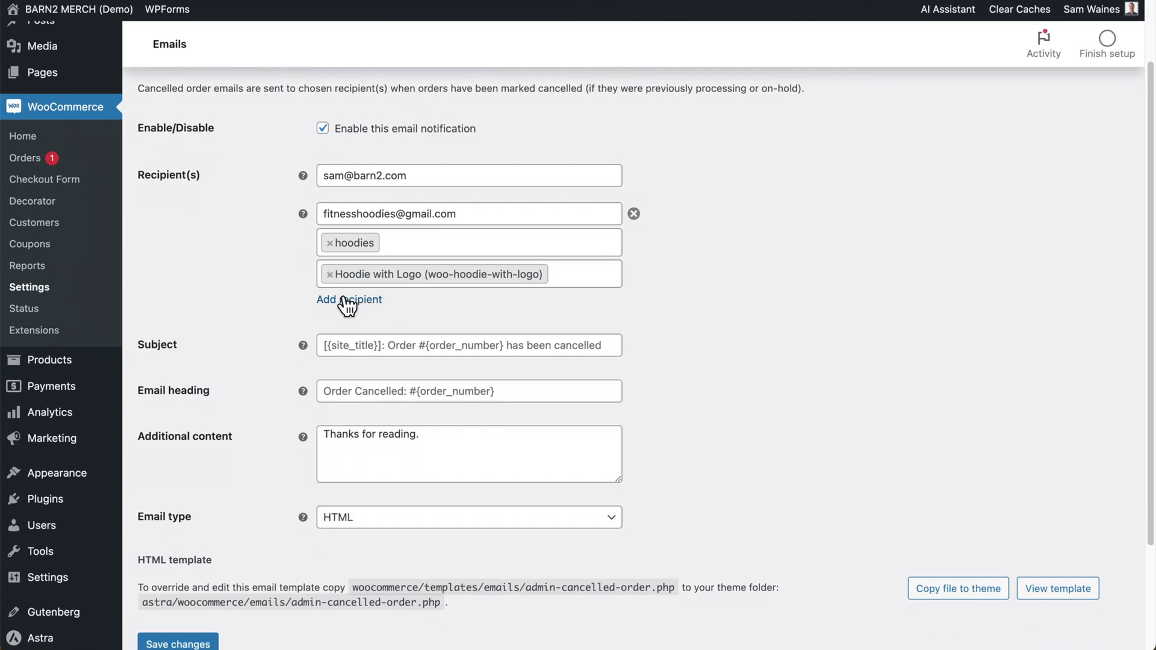
left_click(347, 301)
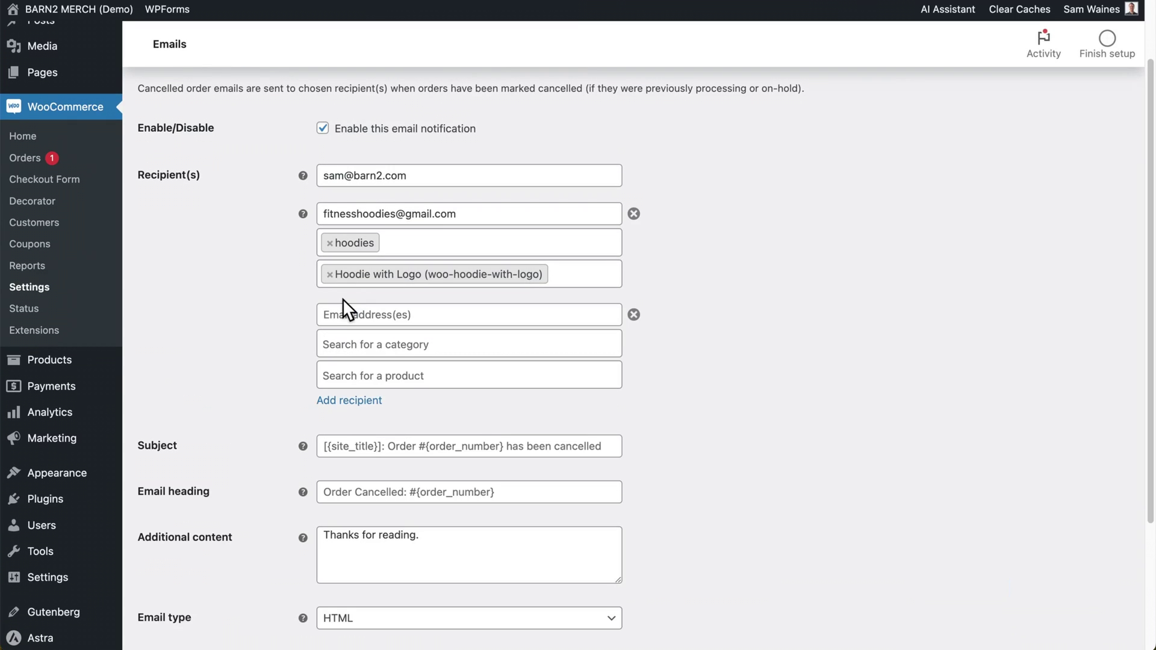
left_click(387, 313)
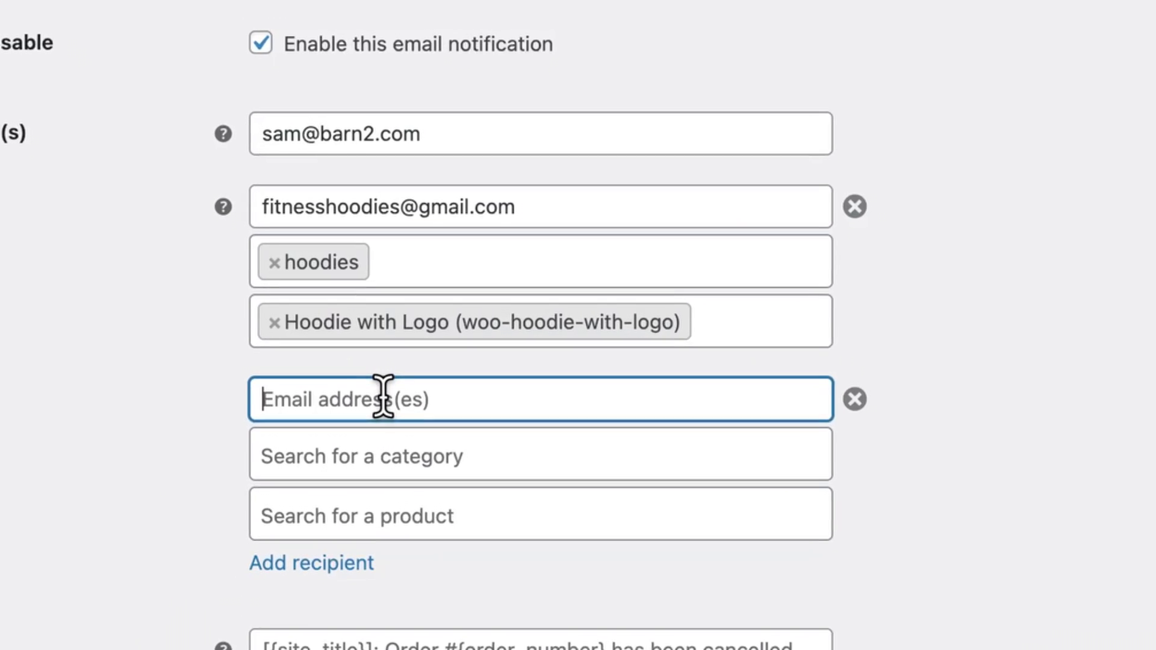
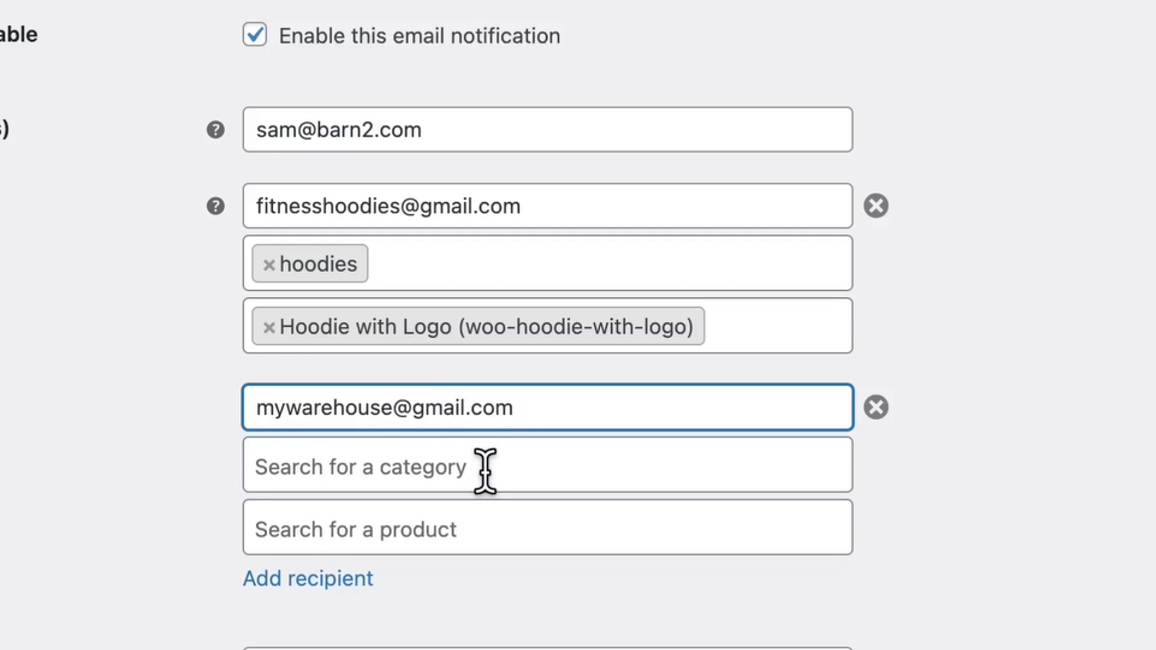
left_click(484, 471)
type("hood")
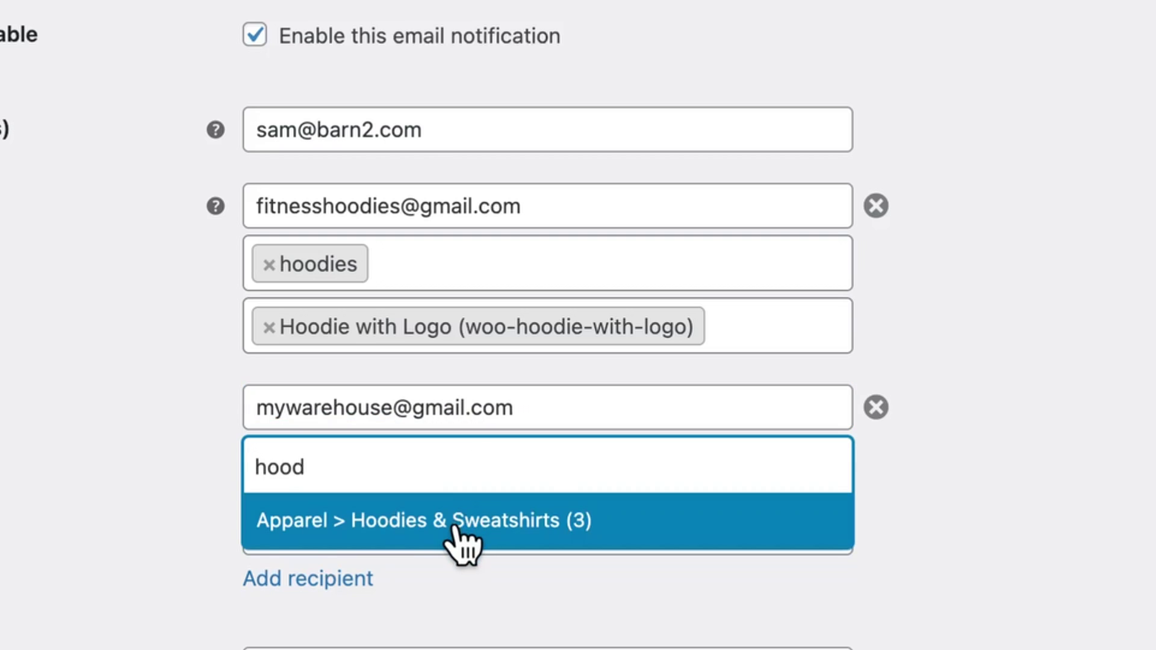
left_click(457, 530)
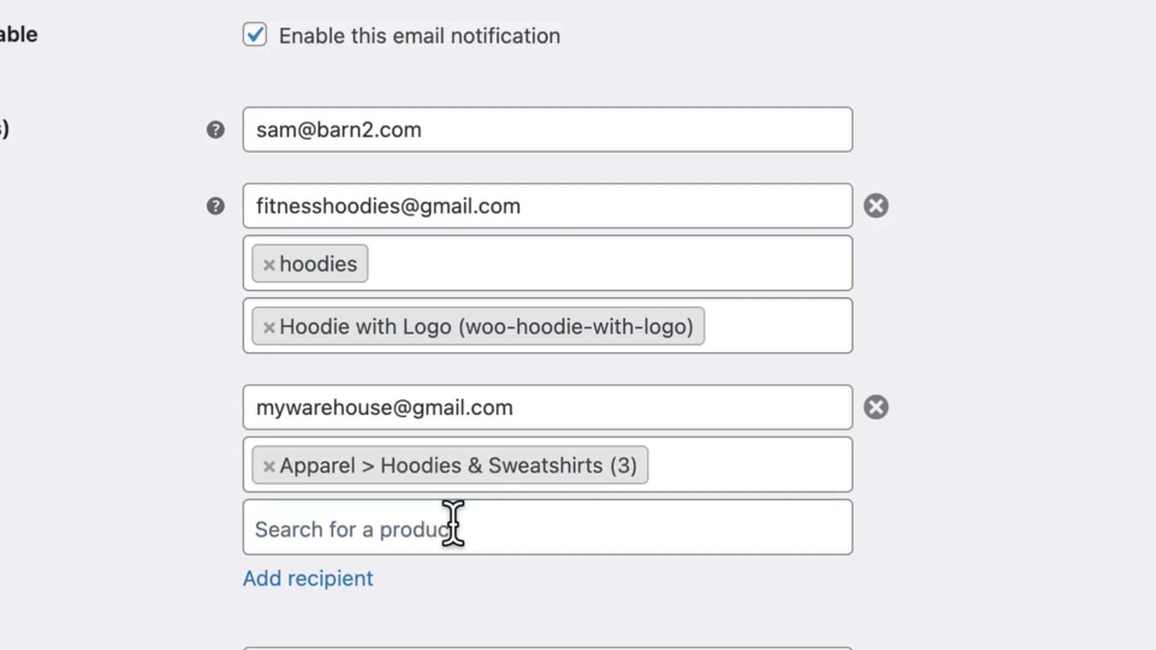
left_click(431, 263)
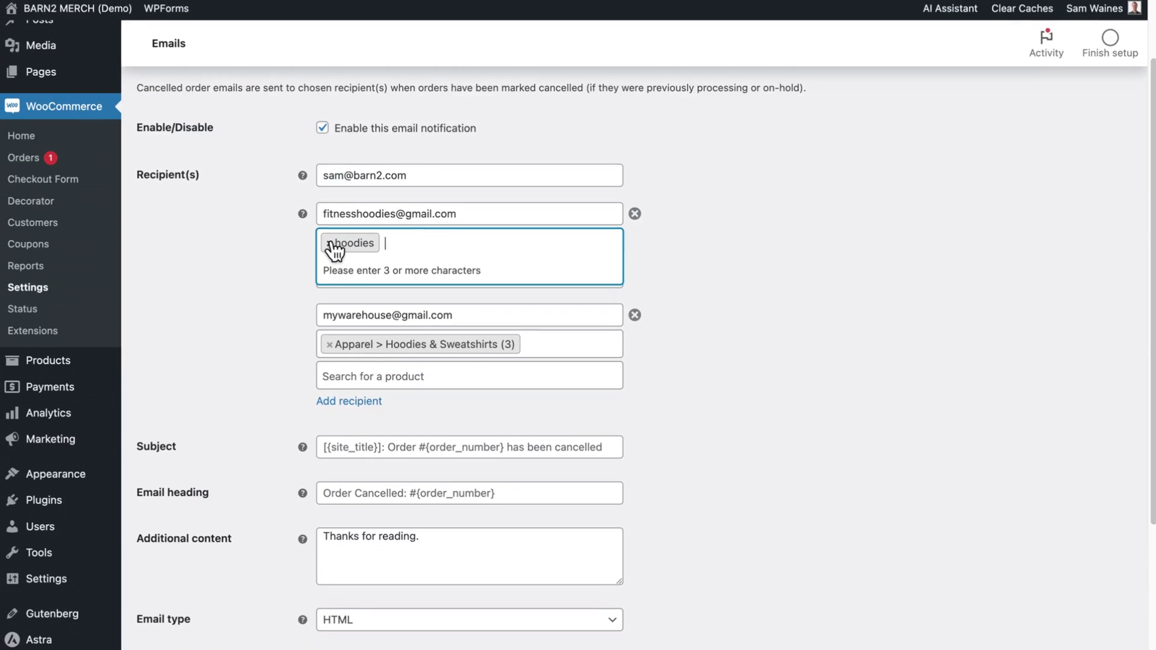
left_click(330, 242)
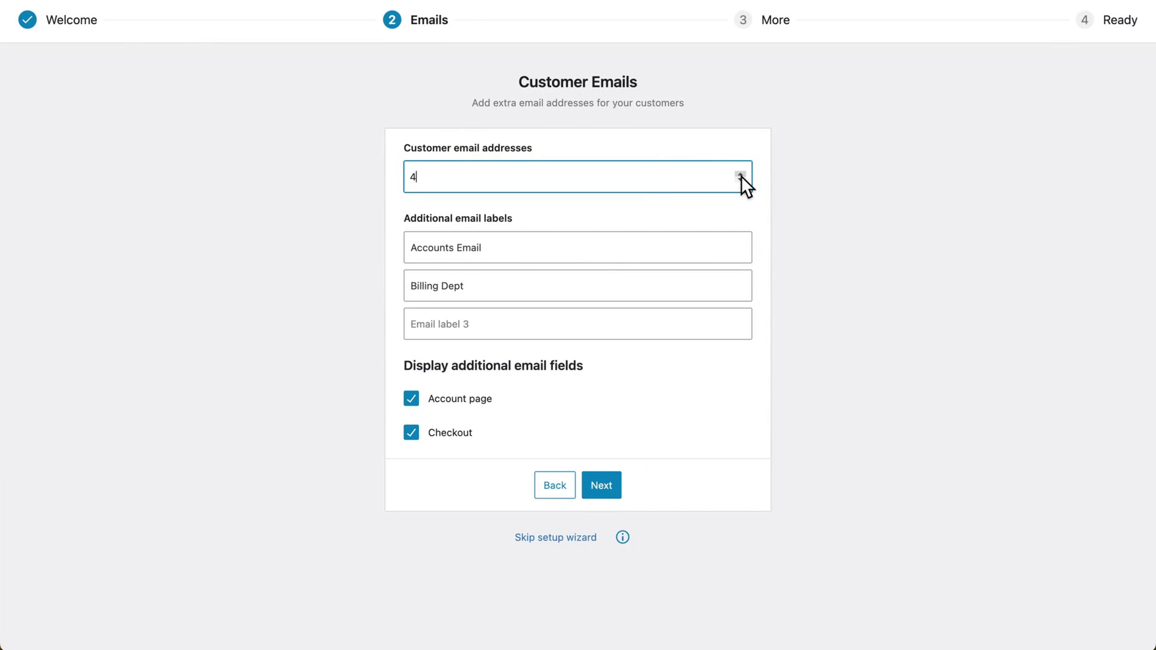
- Lower the customer email address count from 4 to 3 and advance the wizard to its final step
left_click(740, 181)
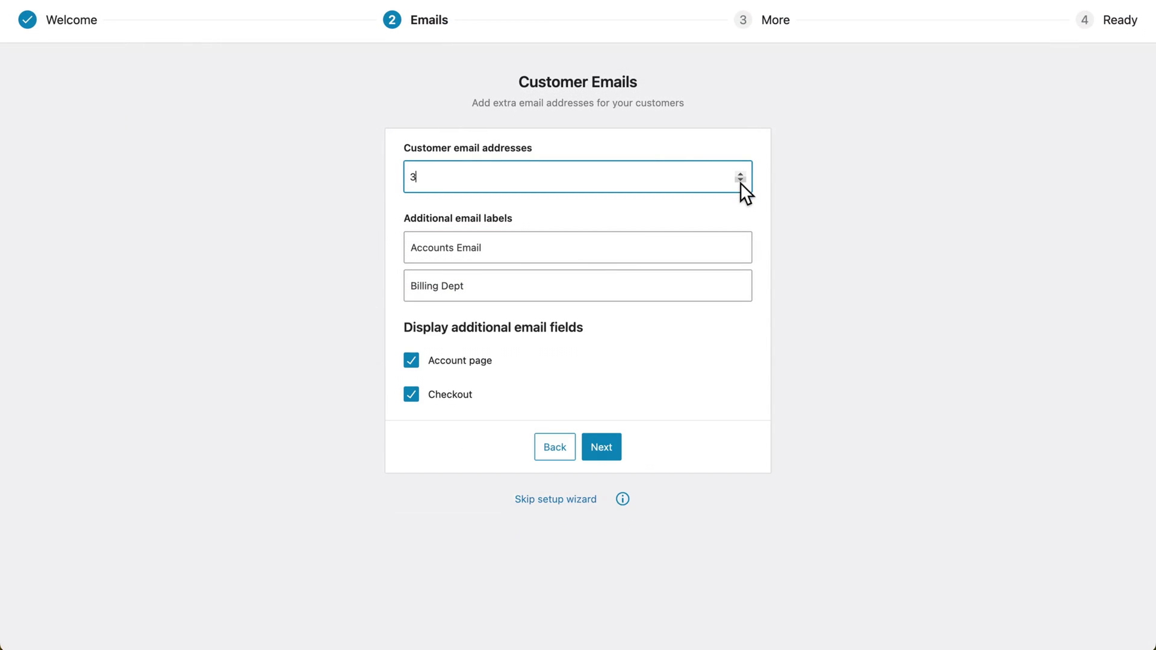
left_click(636, 362)
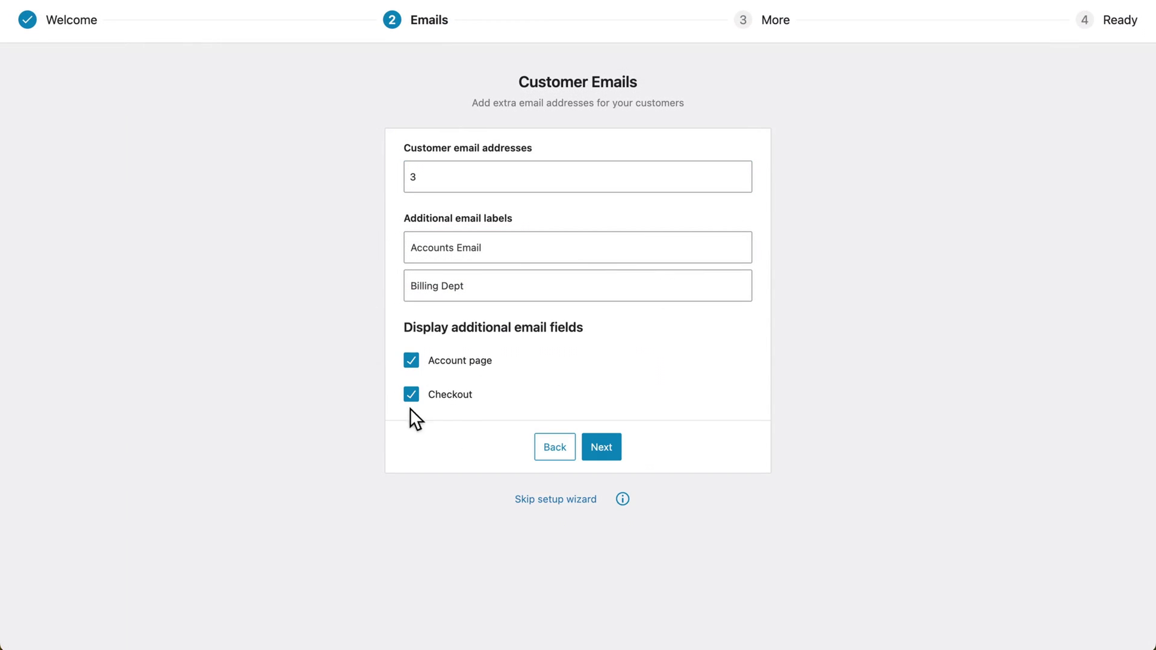
left_click(603, 450)
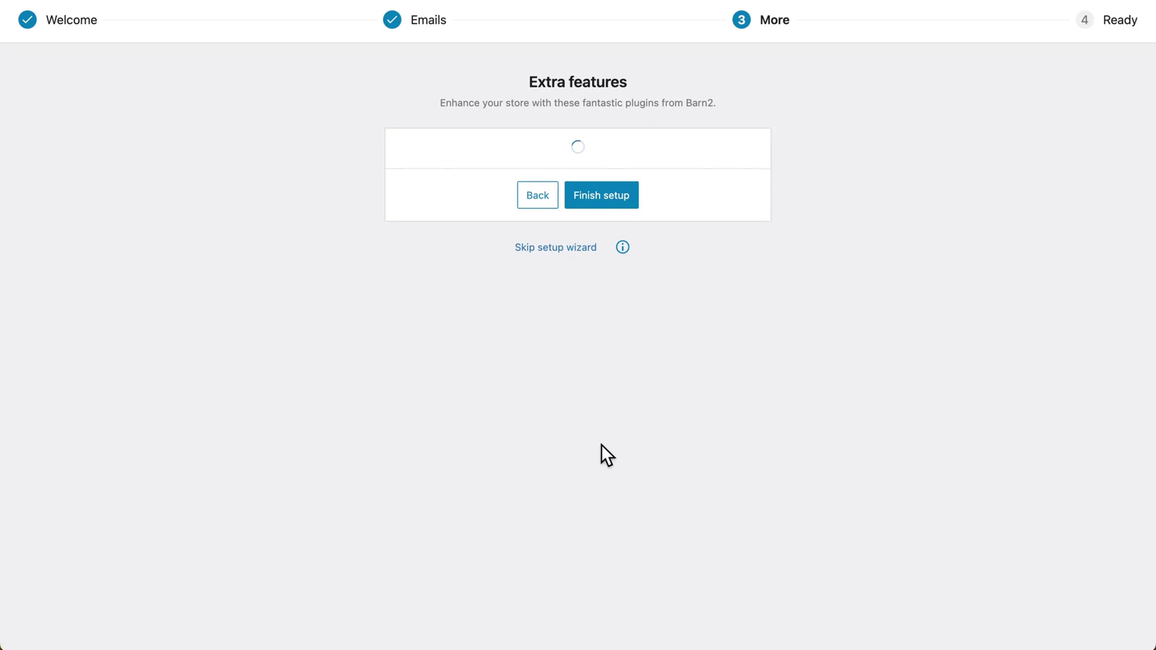
scroll(596, 482, "down", 3)
left_click(594, 519)
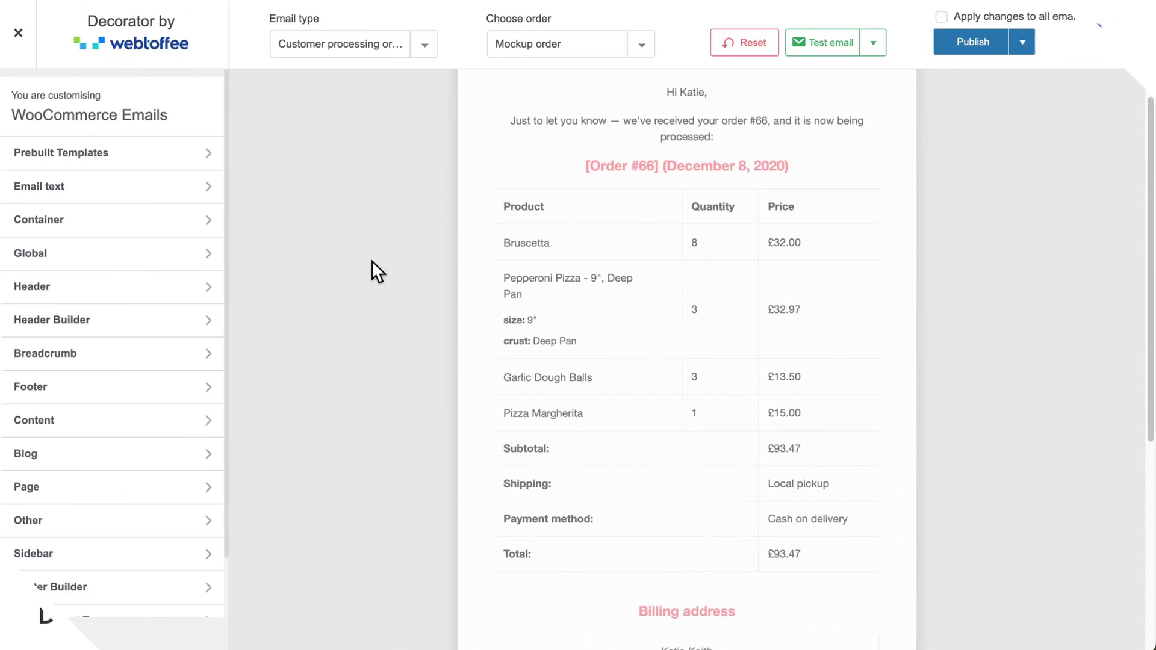
- Browse the prebuilt templates and widen the email container to 670px
scroll(371, 260, "down", 5)
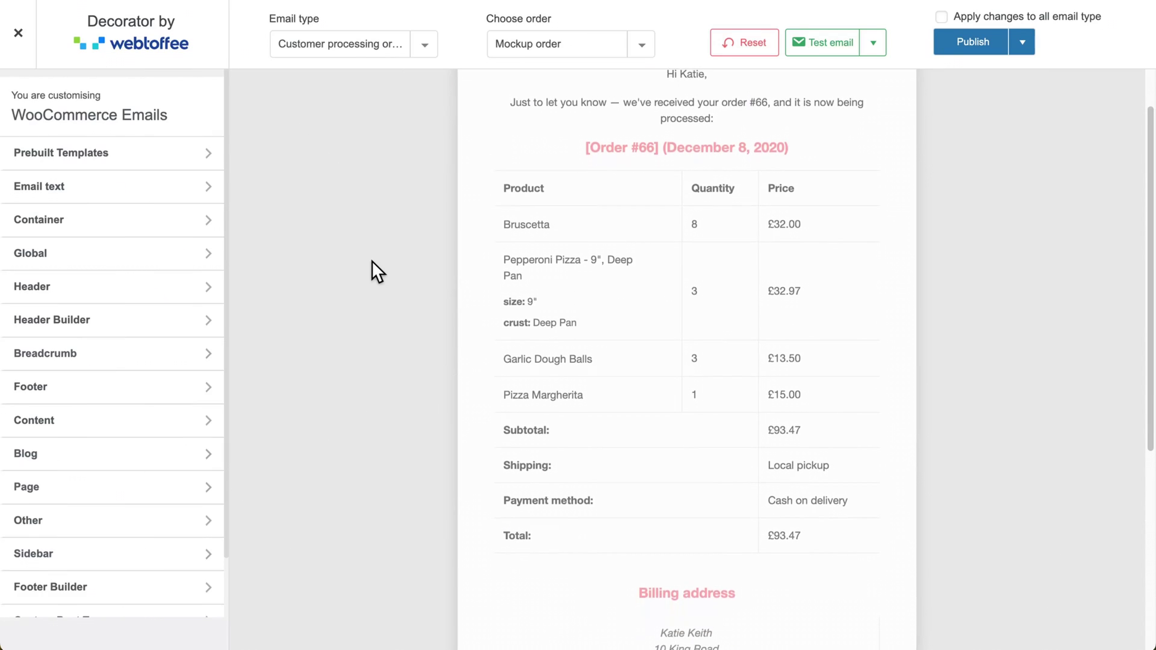
scroll(371, 260, "down", 3)
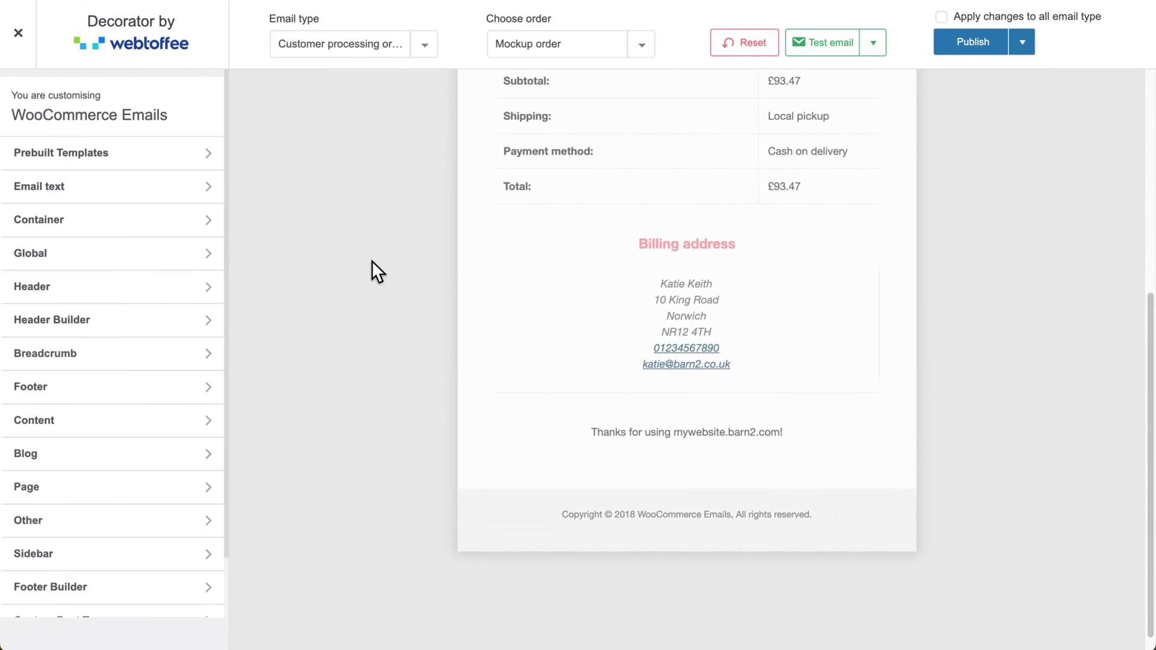
left_click(143, 172)
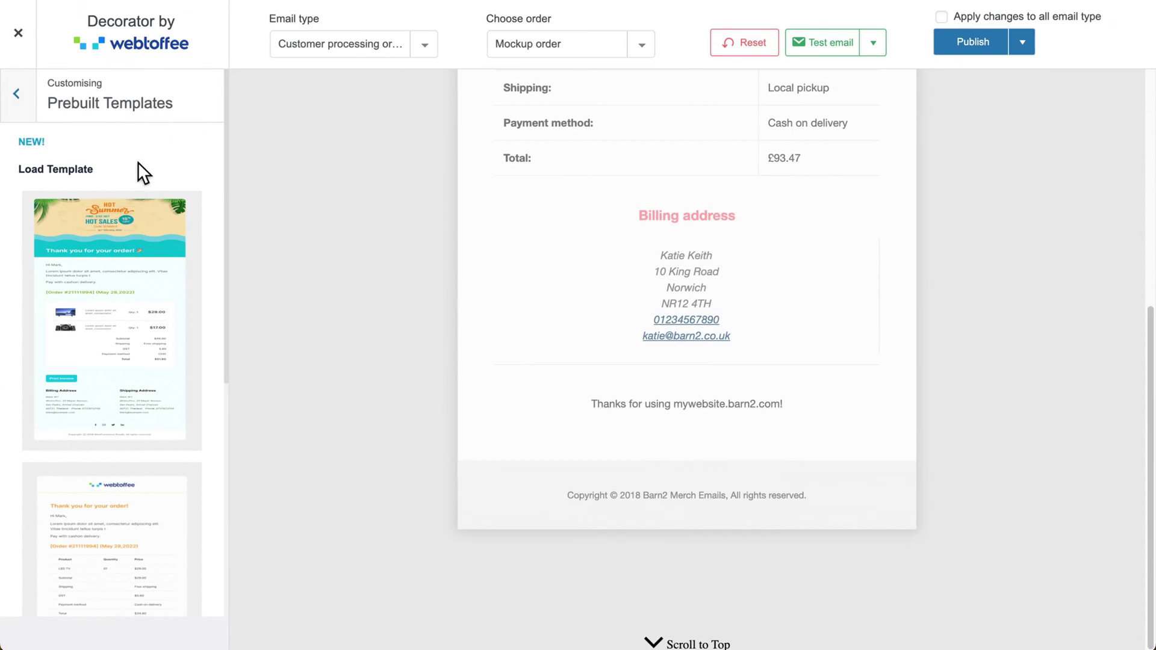
scroll(139, 161, "down", 5)
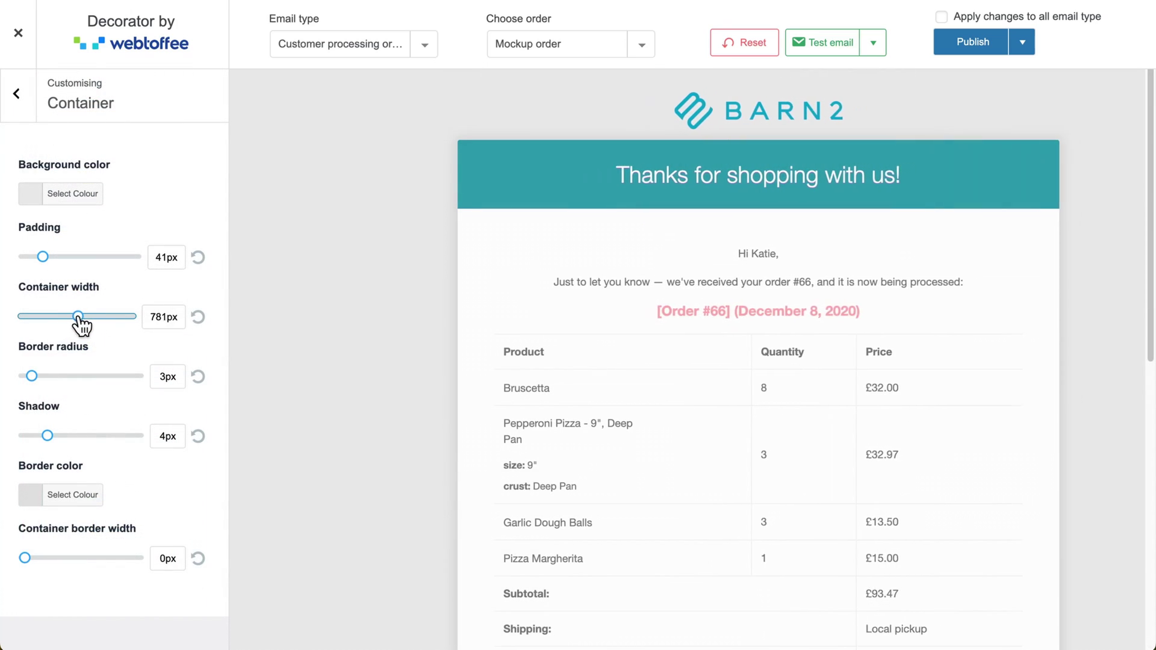
left_click_drag(80, 325, 68, 326)
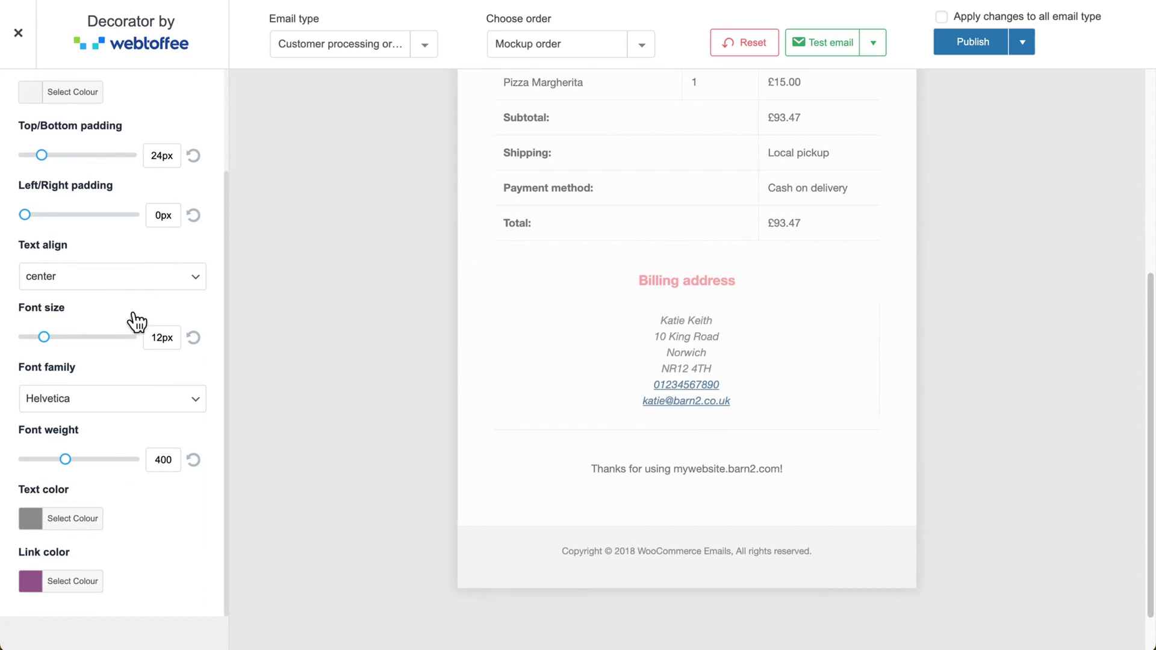
- Change the footer link colour to light blue #72b2db, then go to Footer content settings
left_click(32, 582)
scroll(85, 580, "down", 3)
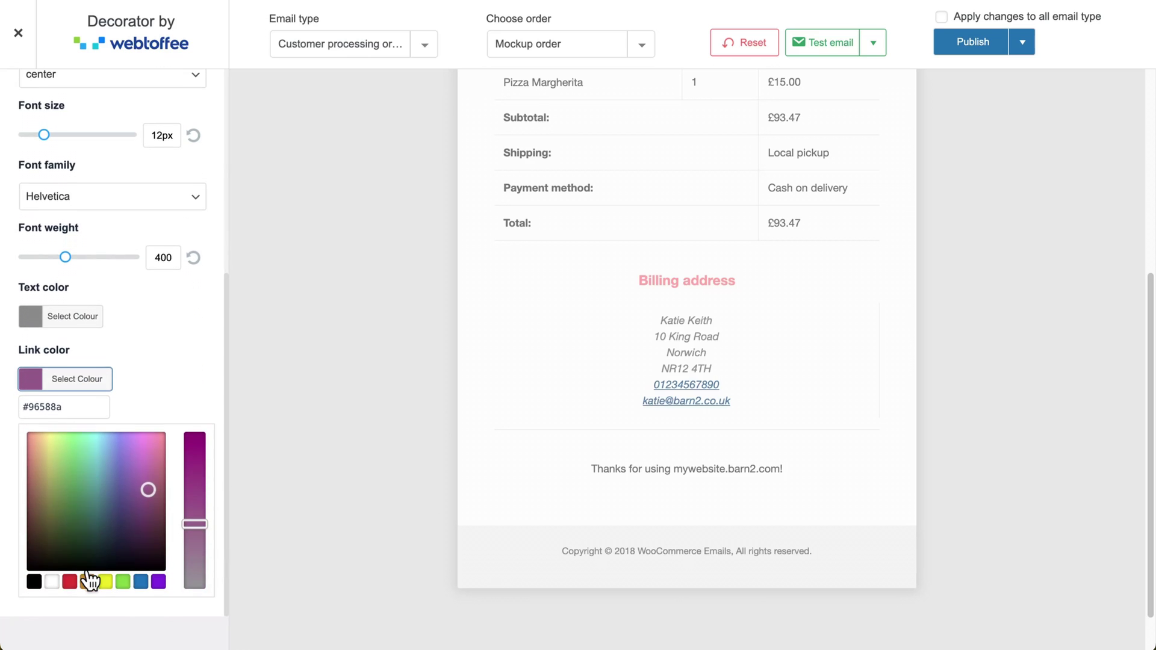
left_click_drag(151, 489, 109, 451)
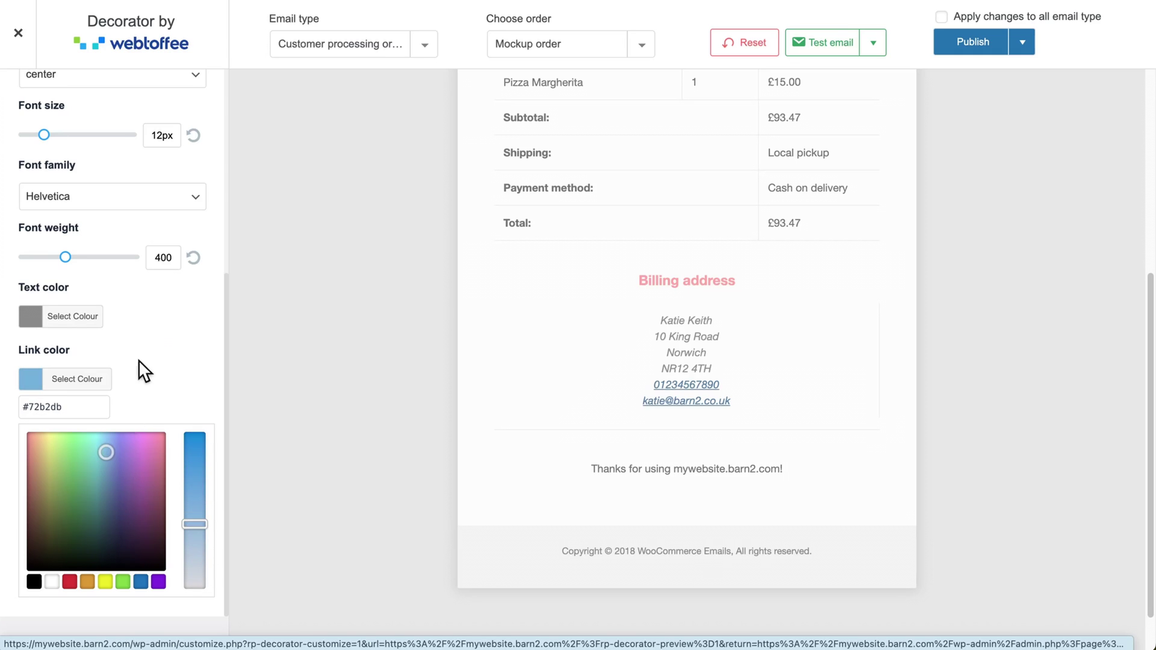
left_click(161, 337)
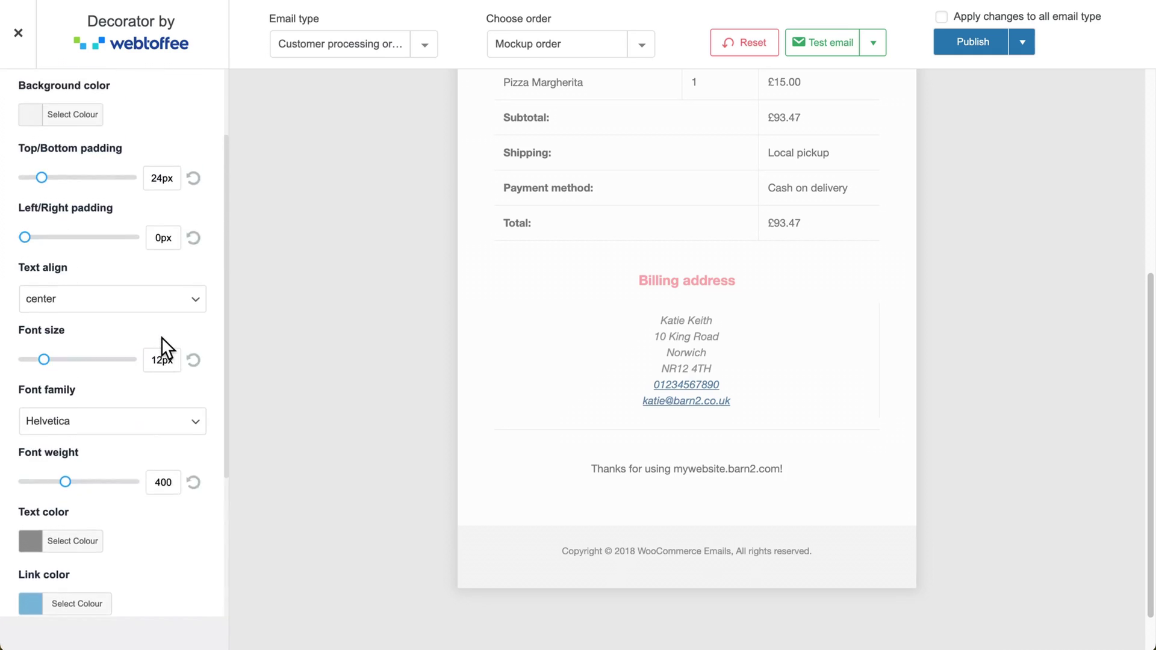
scroll(162, 340, "up", 2)
left_click(18, 96)
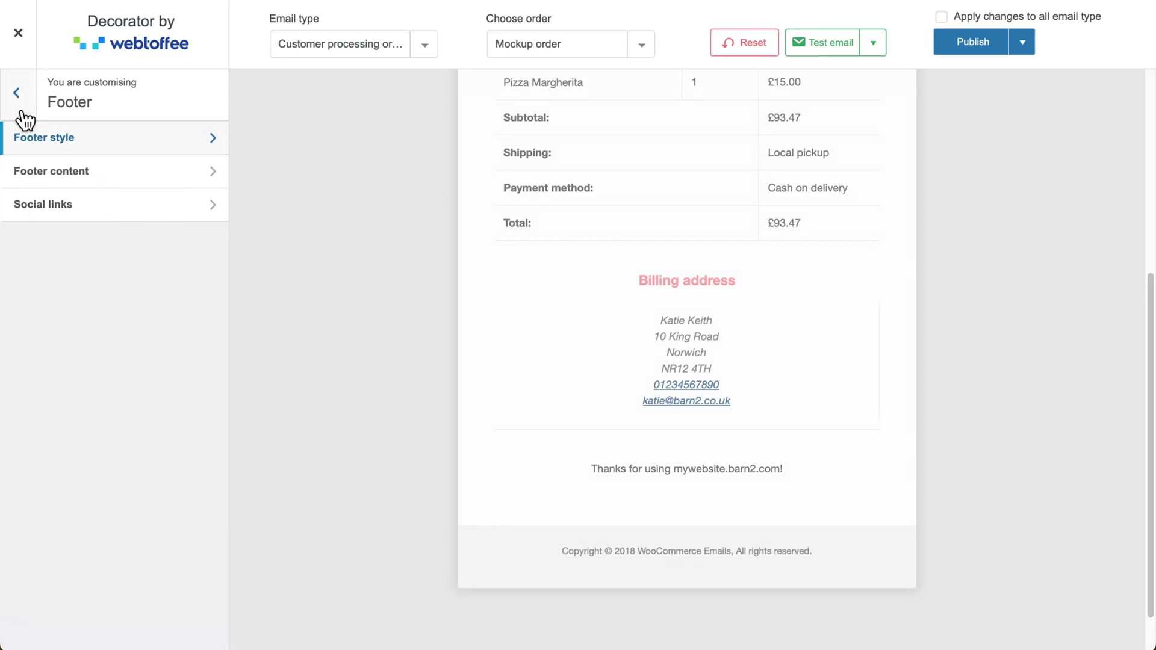
left_click(69, 172)
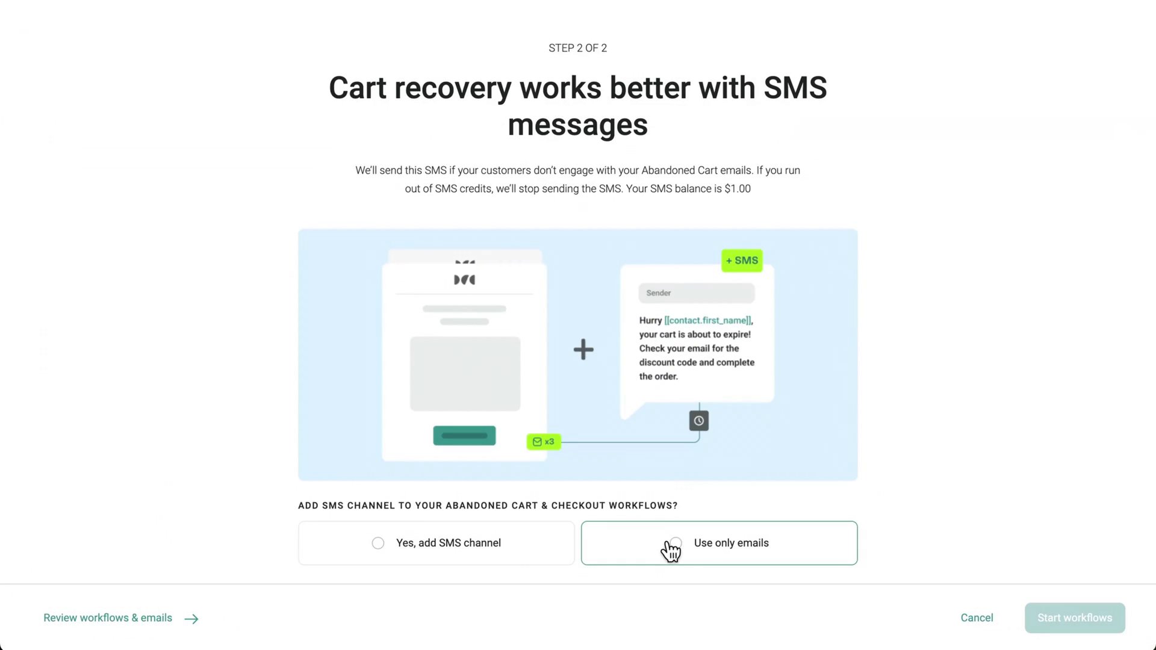
- Add the SMS channel and start the abandoned cart and checkout workflows
left_click(378, 544)
left_click(1068, 620)
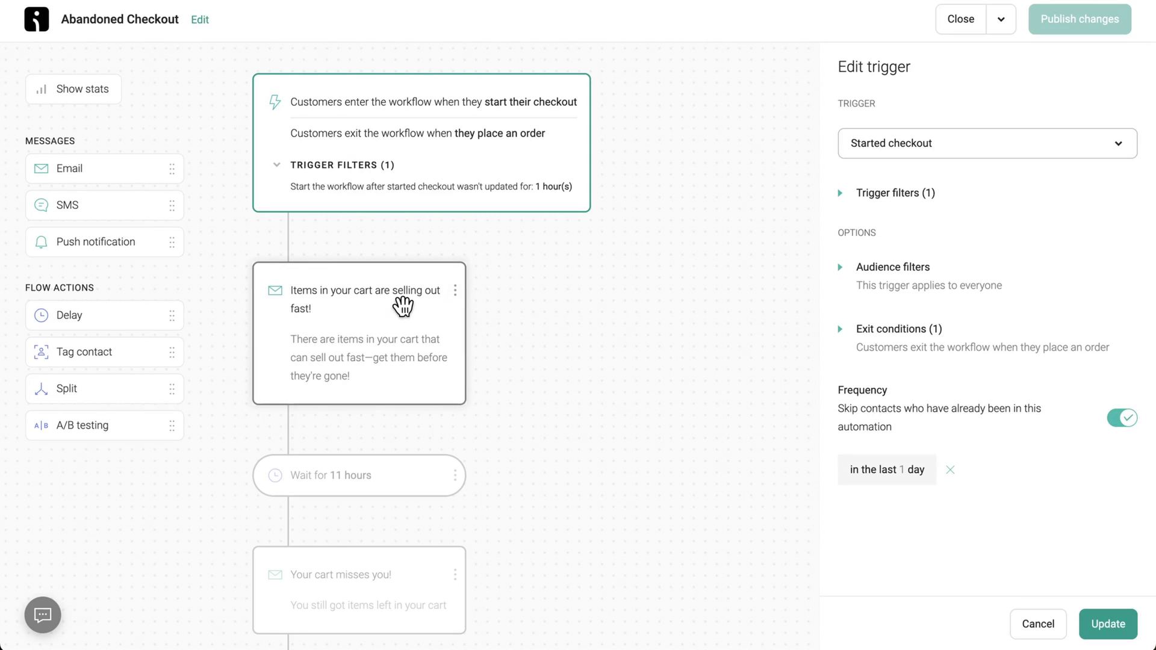
- Review the first checkout email and the 11-hour wait step of the Abandoned Checkout workflow
left_click(402, 307)
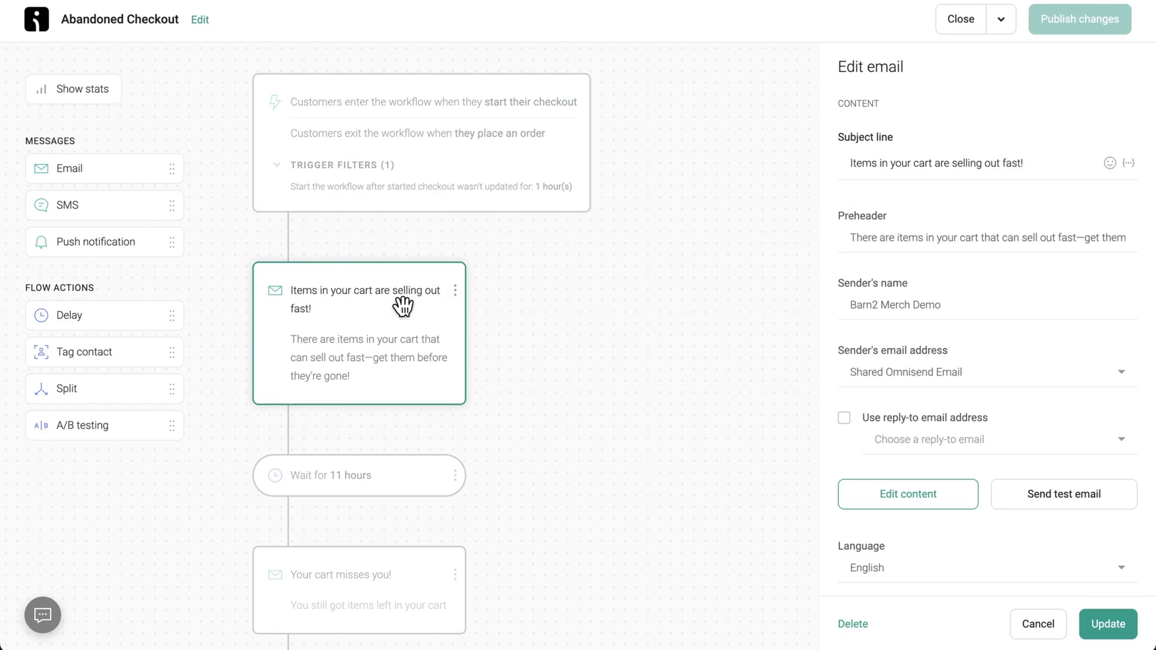
scroll(537, 333, "down", 4)
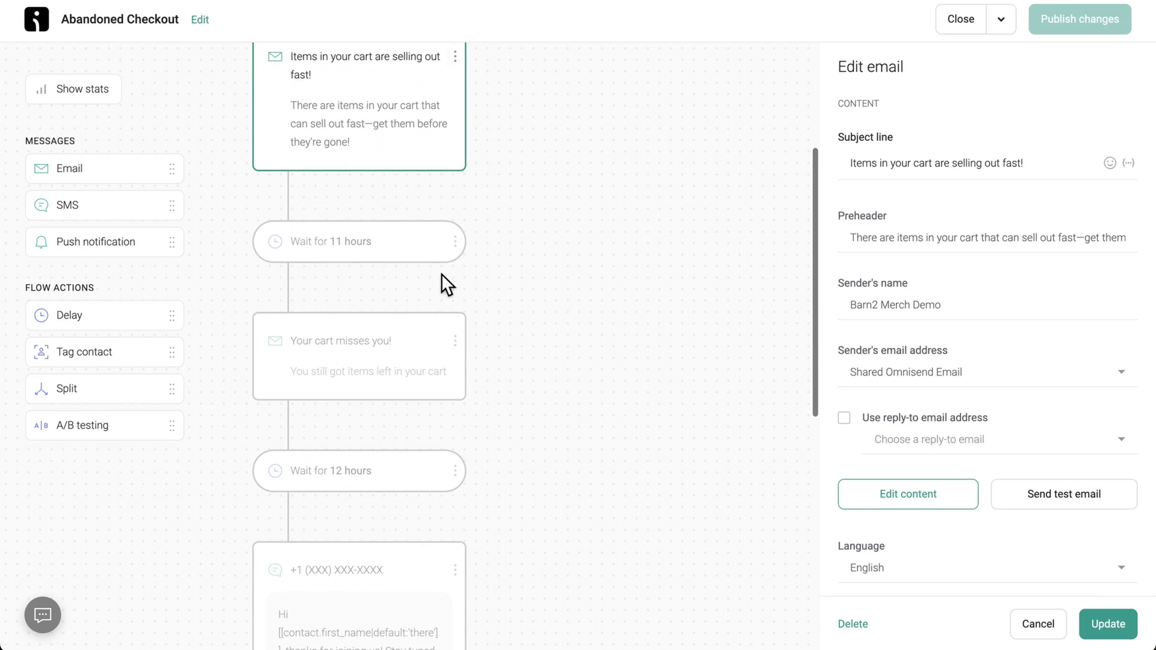
left_click(404, 240)
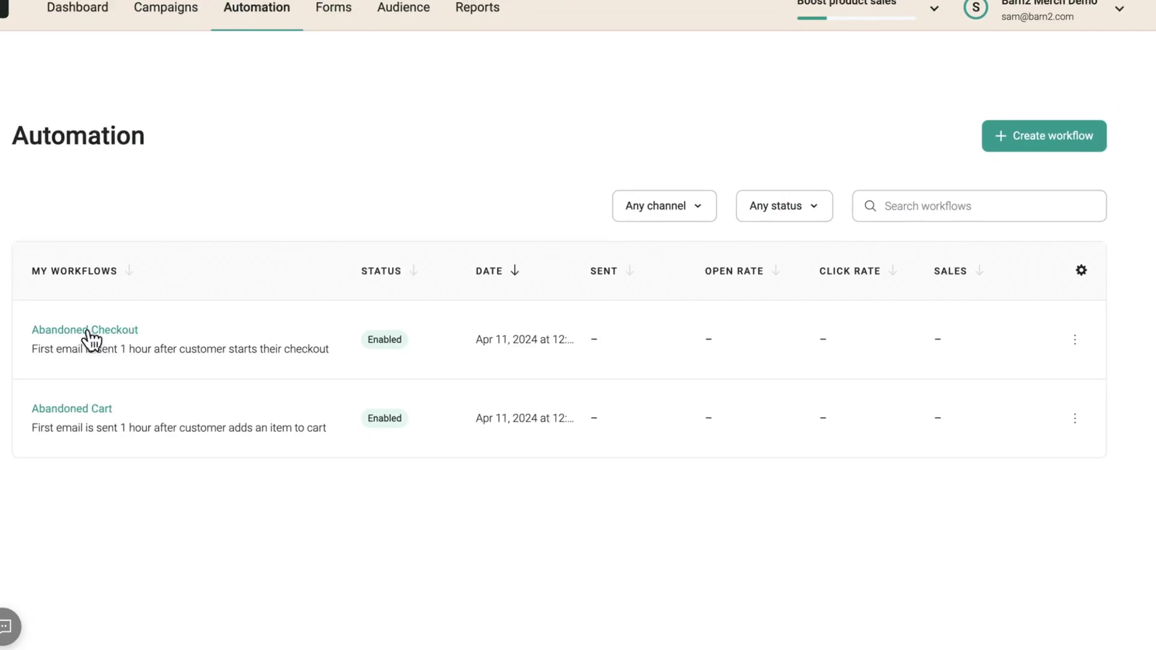
left_click(124, 331)
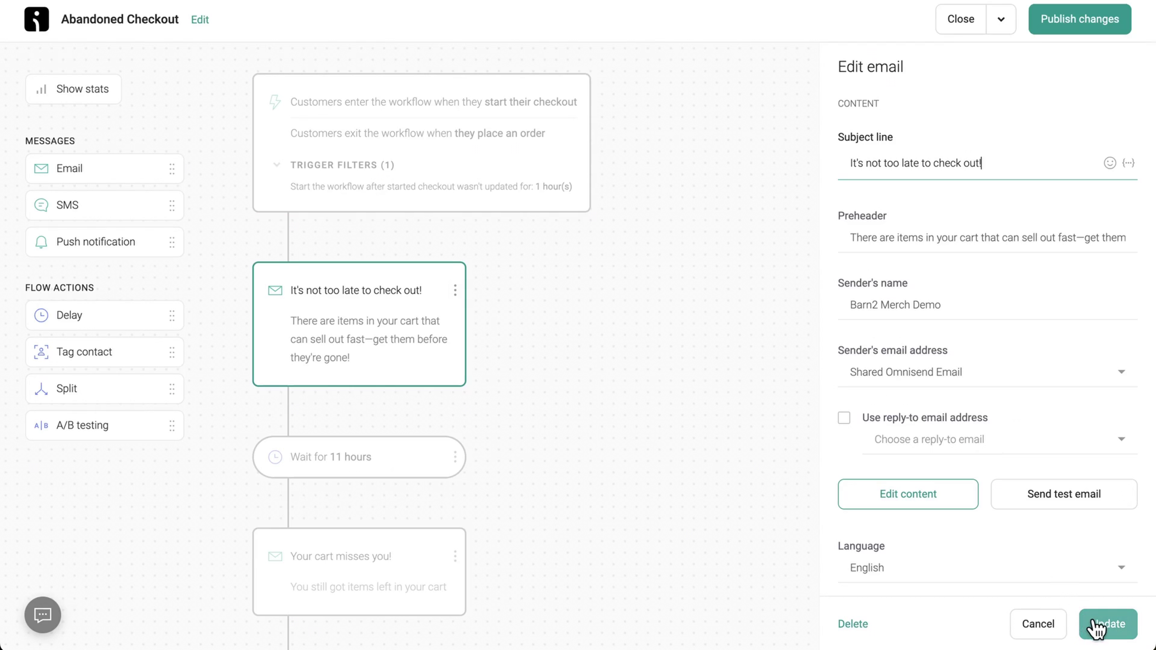
- Save the email, publish the workflow letting current contacts finish it, and approve store access
left_click(1097, 628)
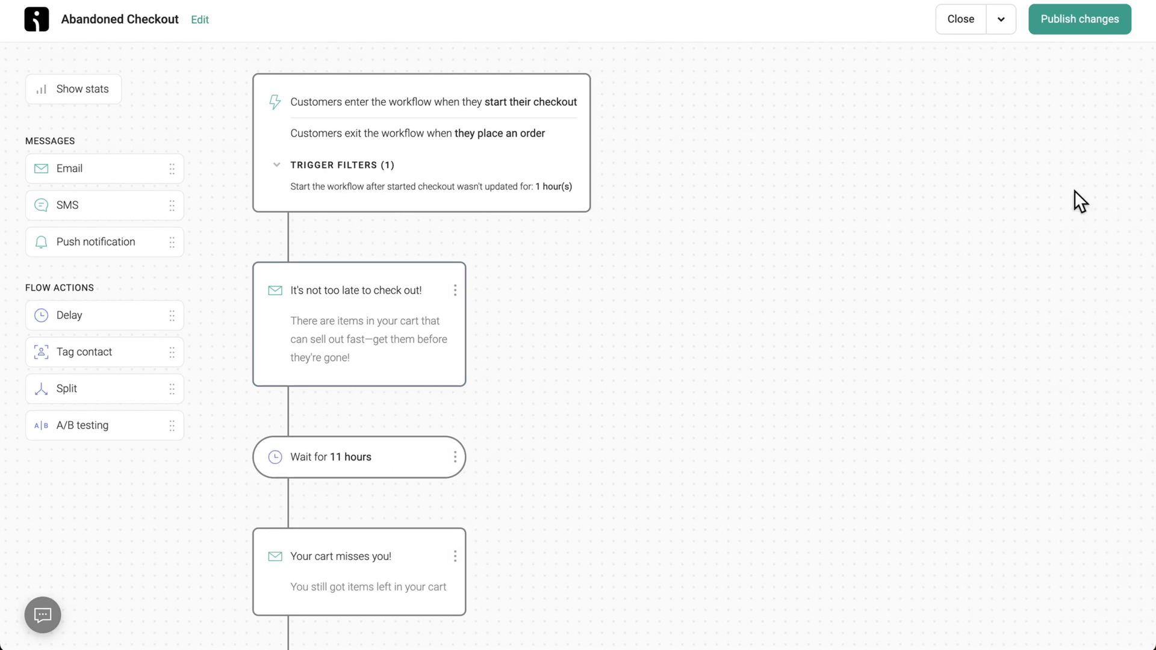
left_click(1090, 30)
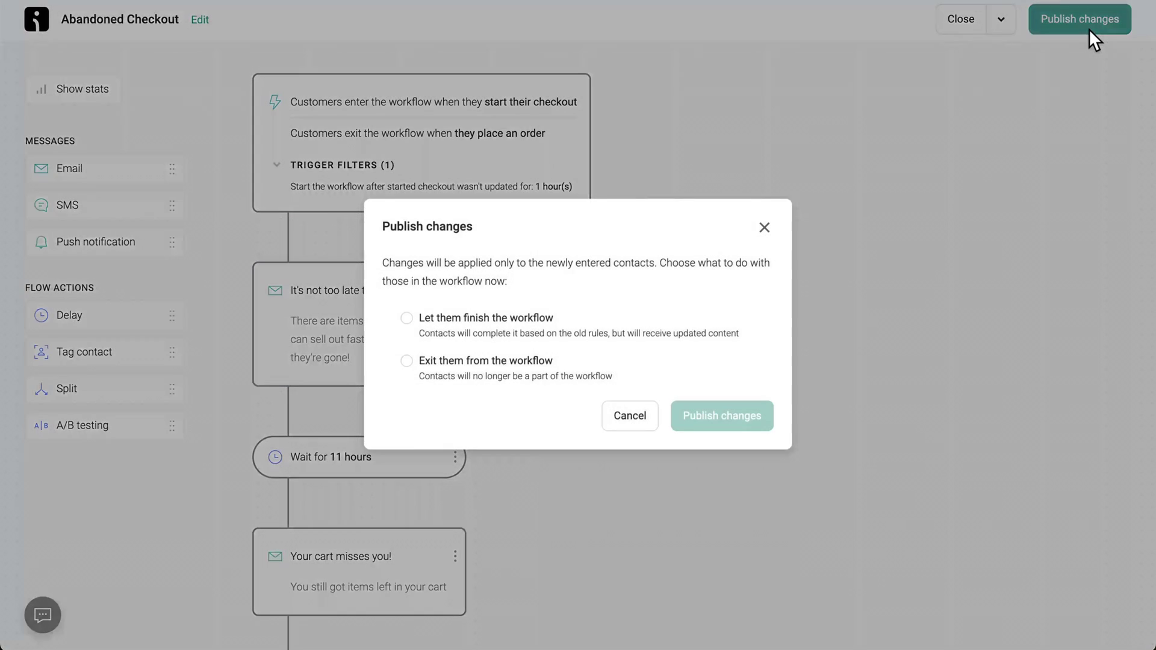
left_click(407, 320)
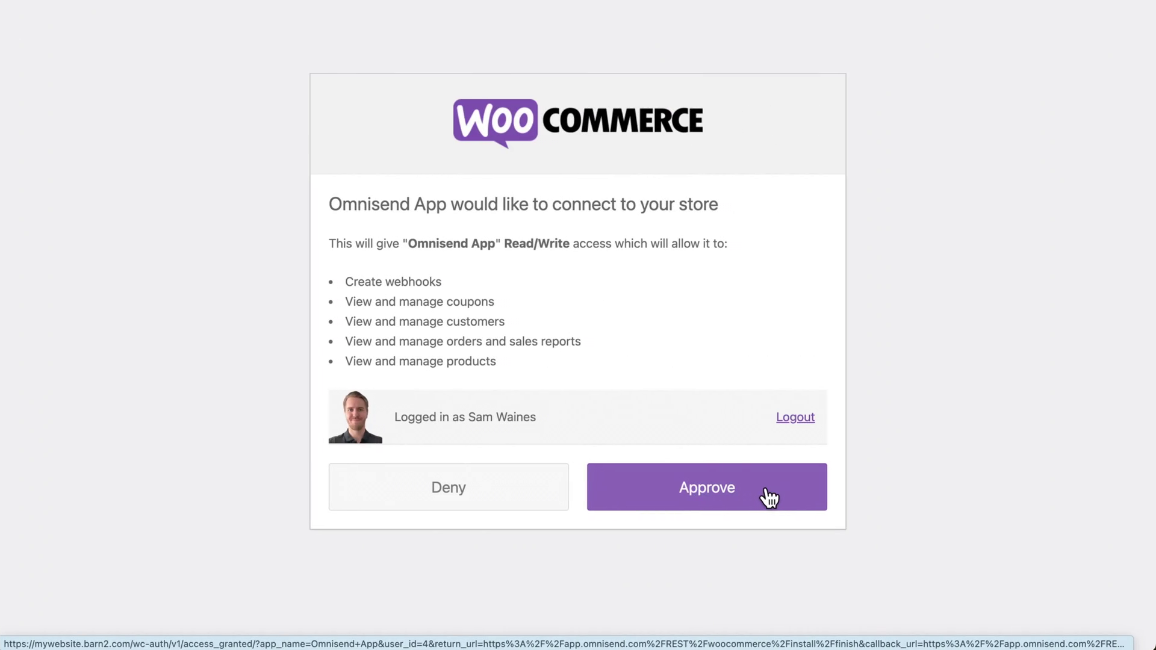
left_click(766, 489)
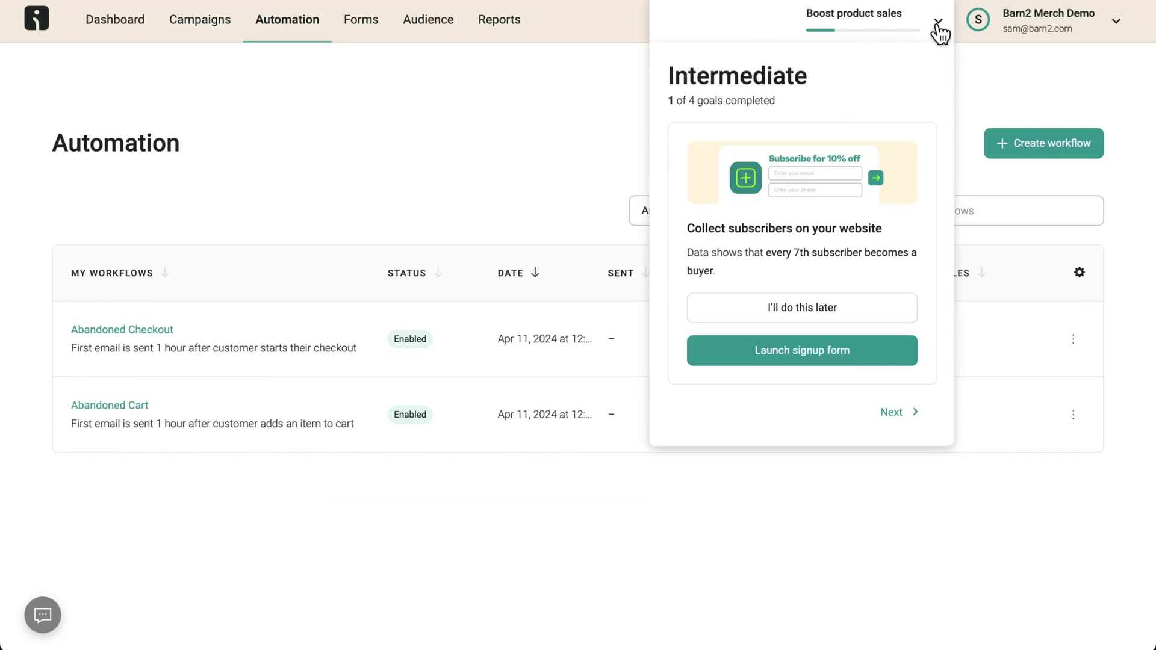
- Create a new website signup form, then scroll through the New Products email templates
left_click(818, 358)
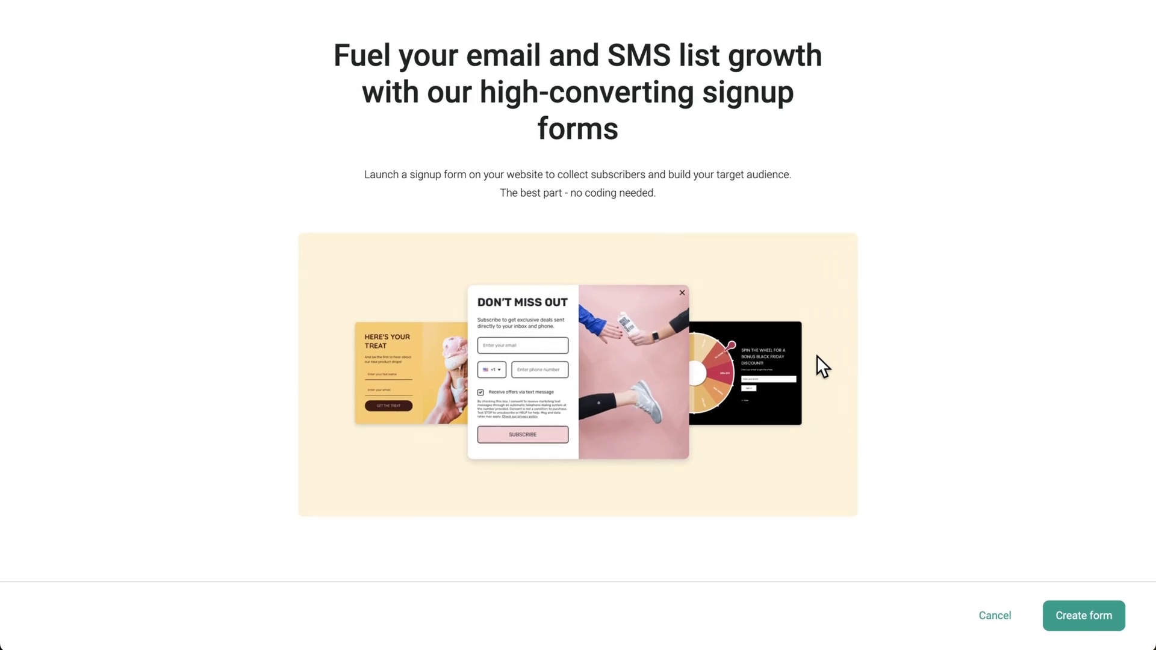
left_click(1083, 619)
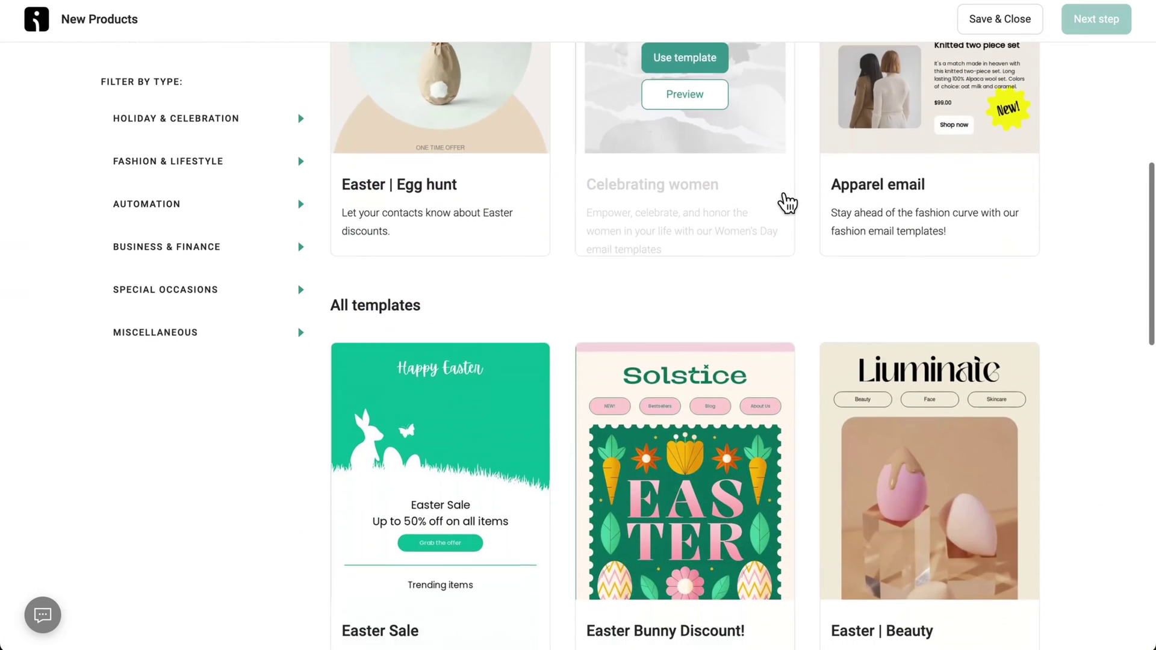
scroll(786, 202, "down", 2)
scroll(1087, 259, "down", 6)
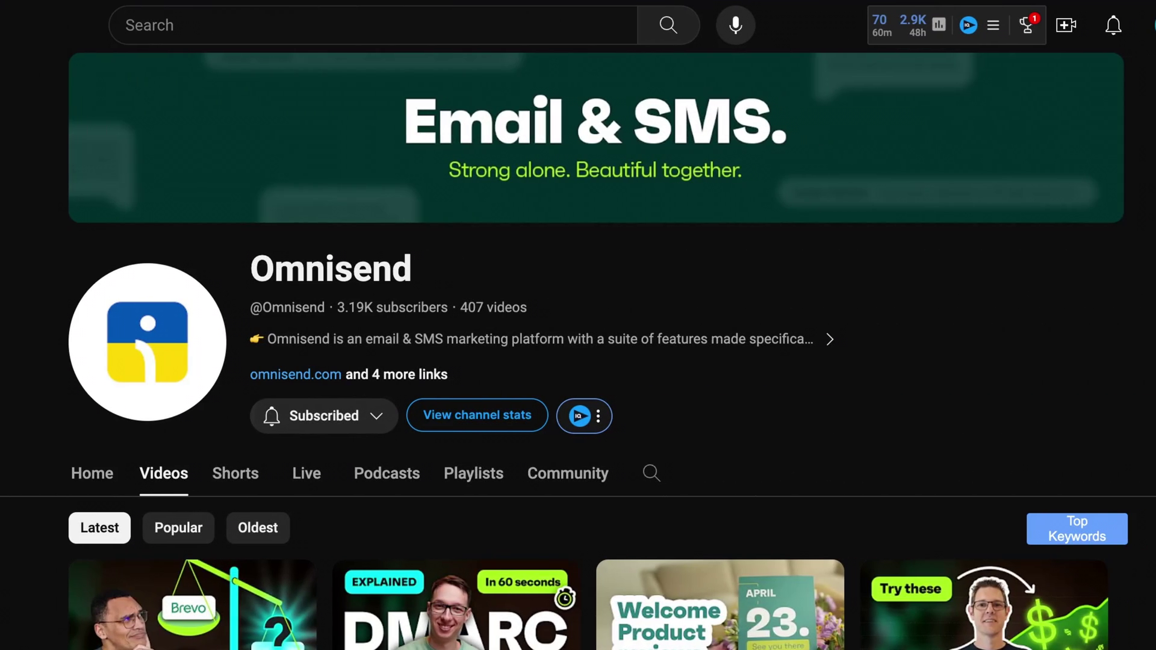
scroll(578, 349, "down", 8)
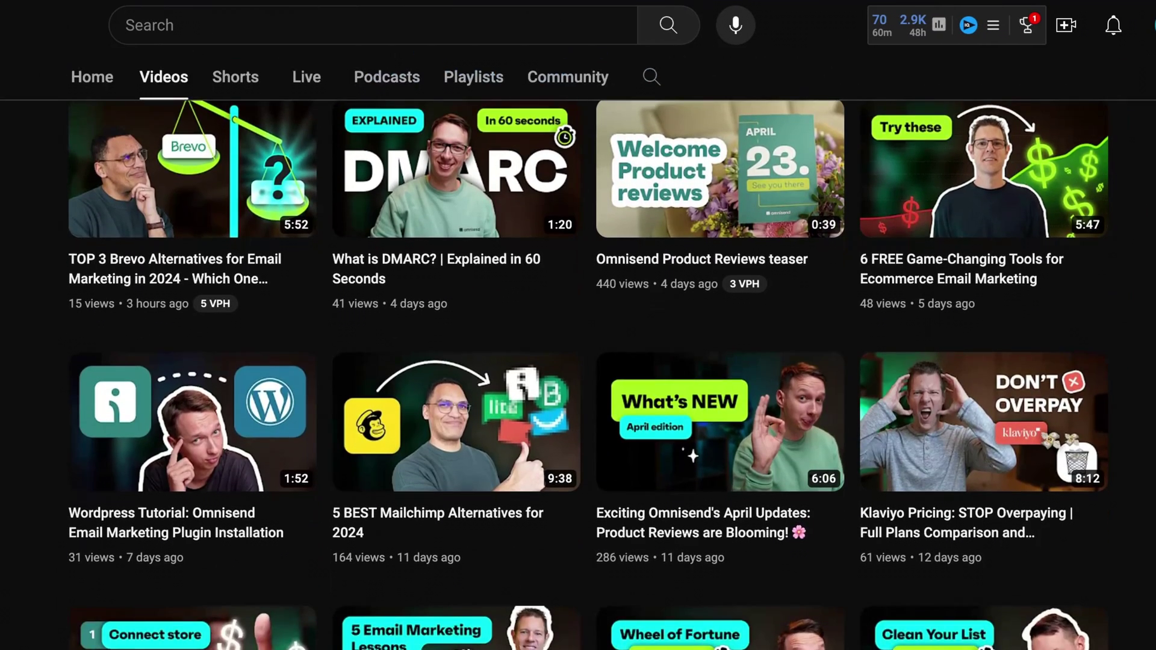
scroll(578, 373, "down", 10)
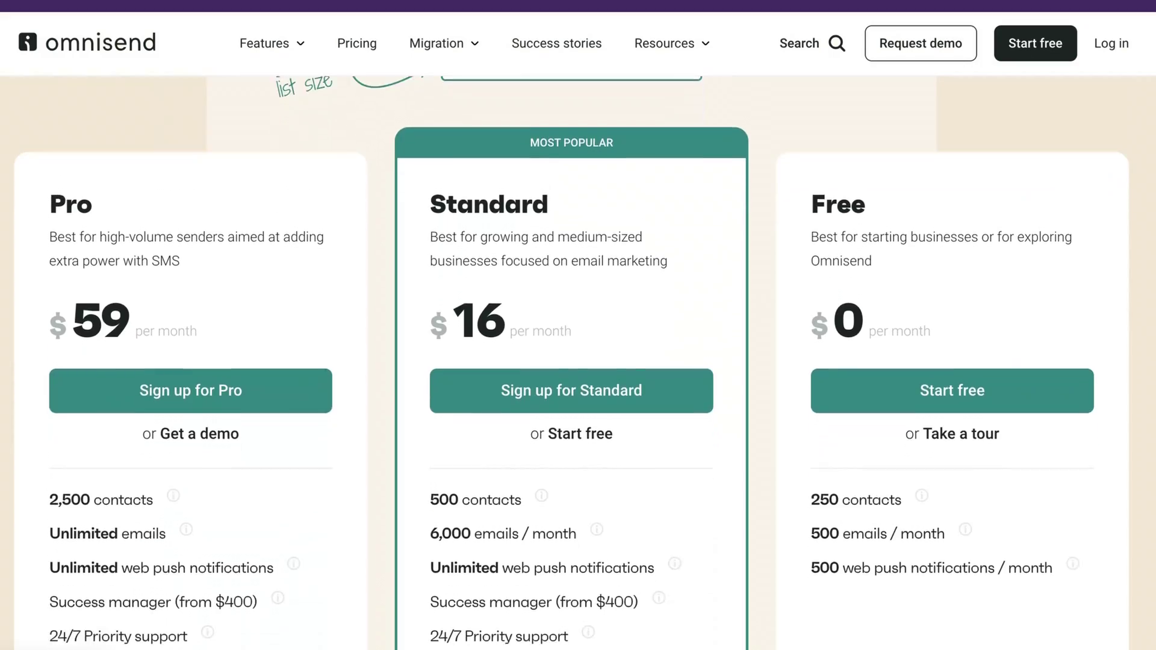
scroll(572, 362, "down", 1)
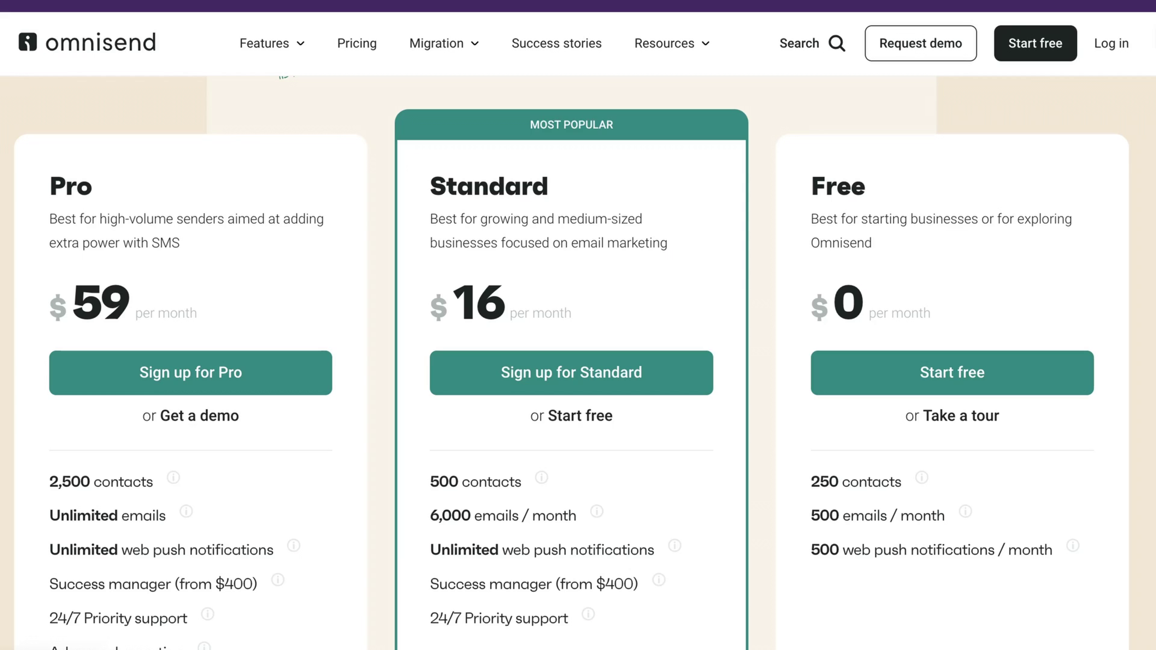